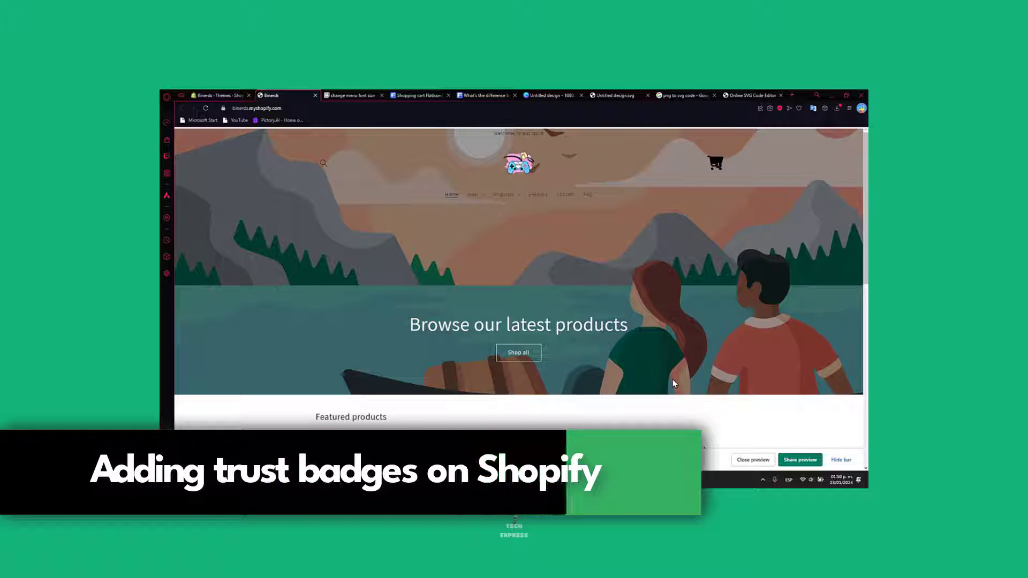
- From the admin home's Apps menu, search the App Store for 'trust badge'
scroll(561, 413, "down", 3)
scroll(560, 413, "down", 5)
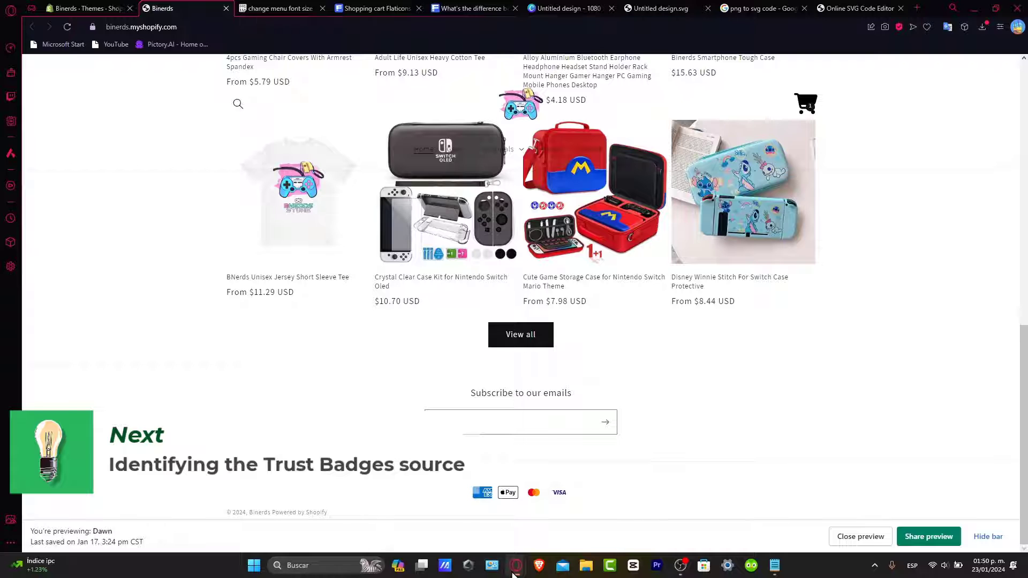
mouse_move(513, 572)
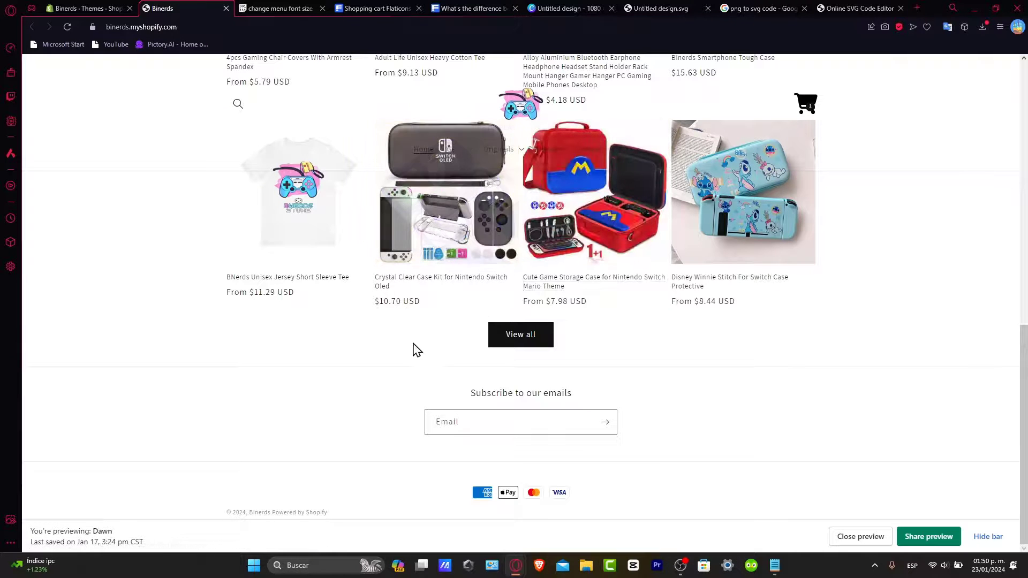
left_click(86, 8)
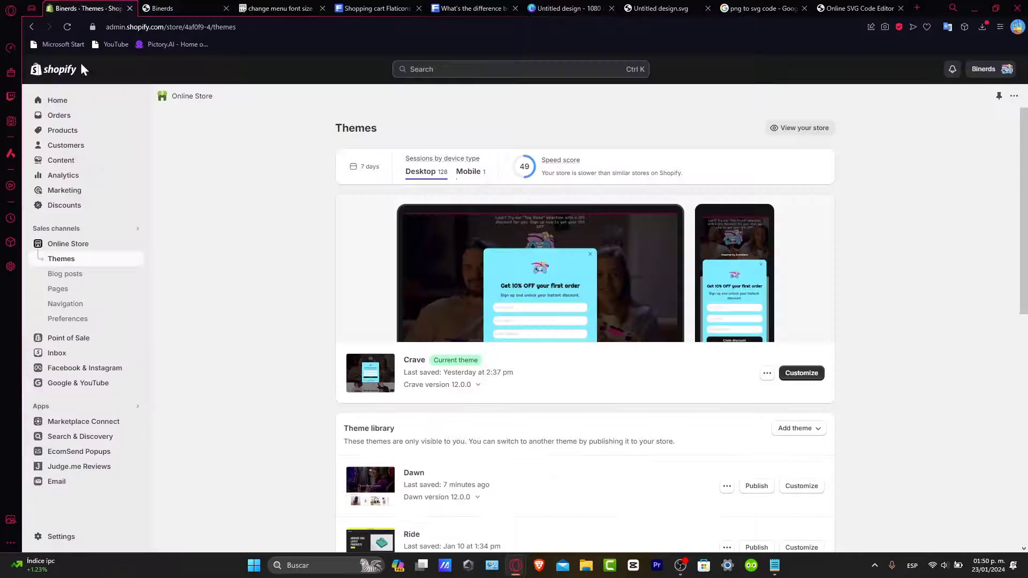
left_click(49, 74)
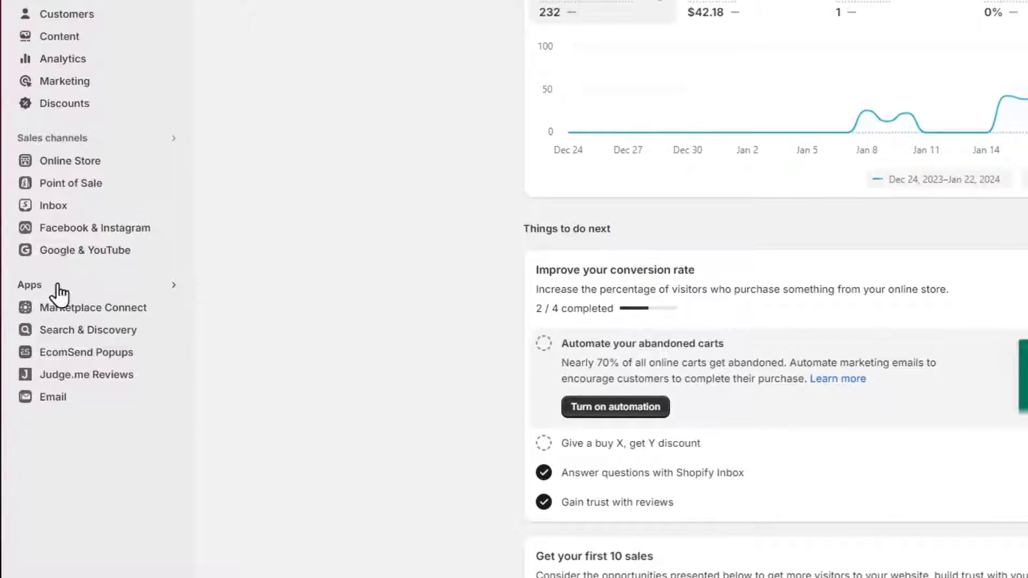
left_click(61, 289)
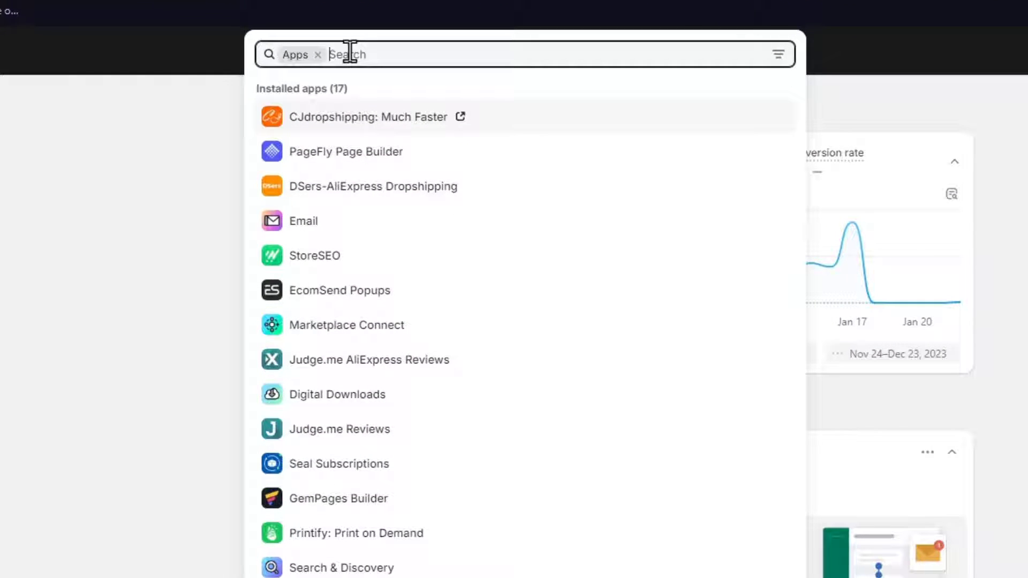
type("trust bad")
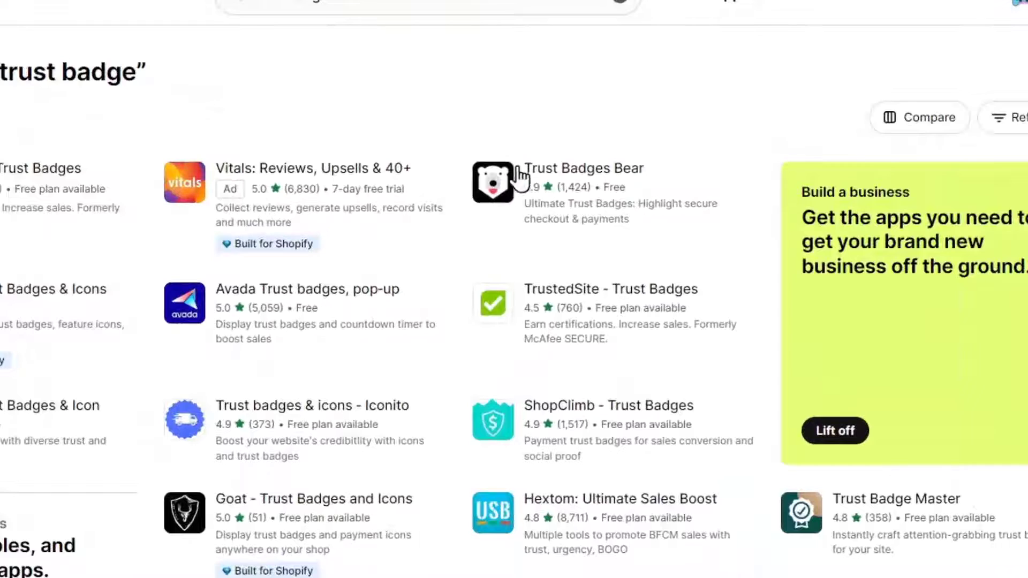
- Open the Trust Badges Bear listing and begin its installation
left_click(537, 177)
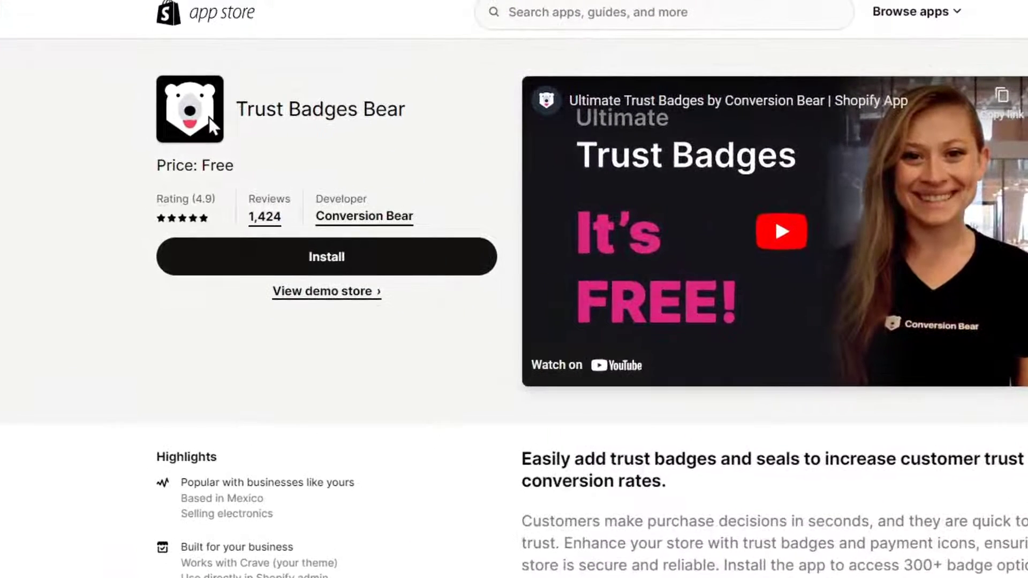
left_click(342, 257)
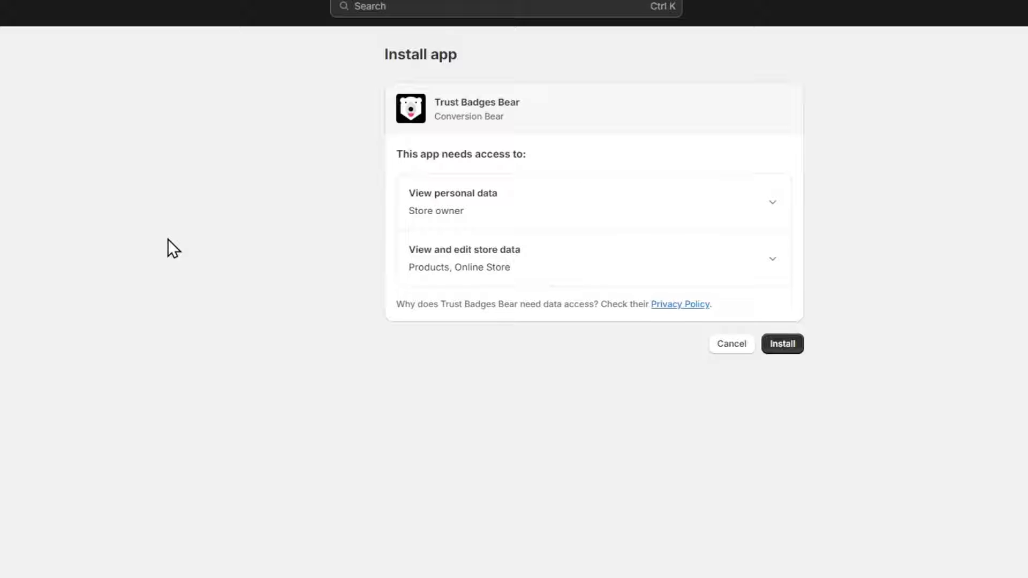
- Approve the requested access permissions to install Trust Badges Bear
left_click(773, 345)
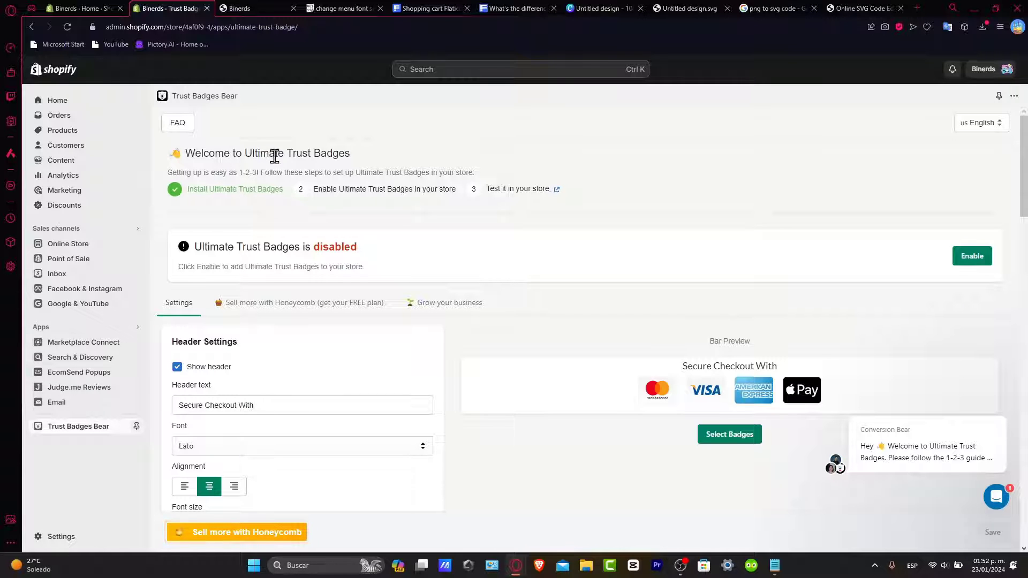
- Enable Ultimate Trust Badges from the 'is disabled' status banner
scroll(328, 197, "up", 5)
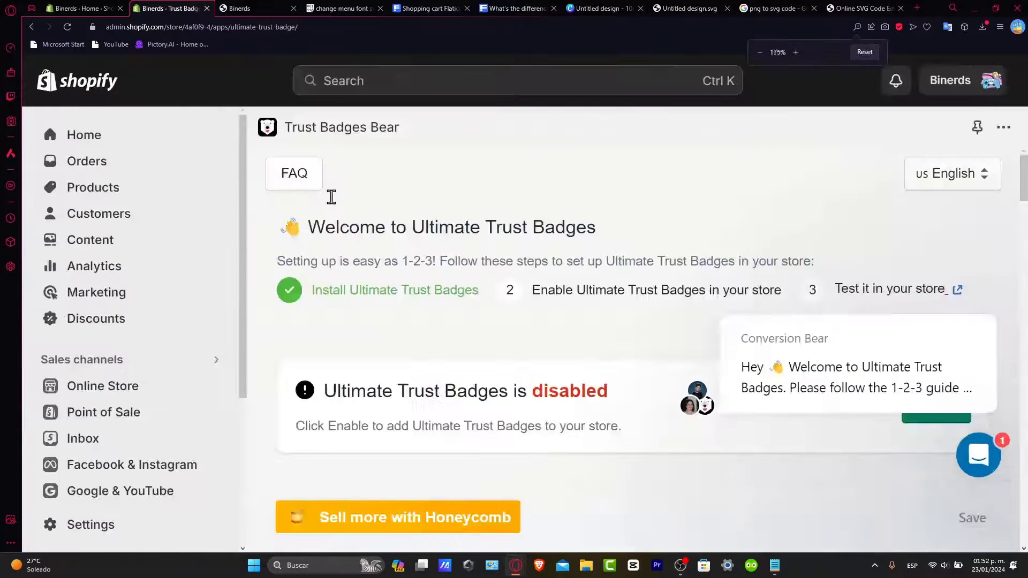
scroll(335, 205, "down", 5)
scroll(332, 202, "down", 1)
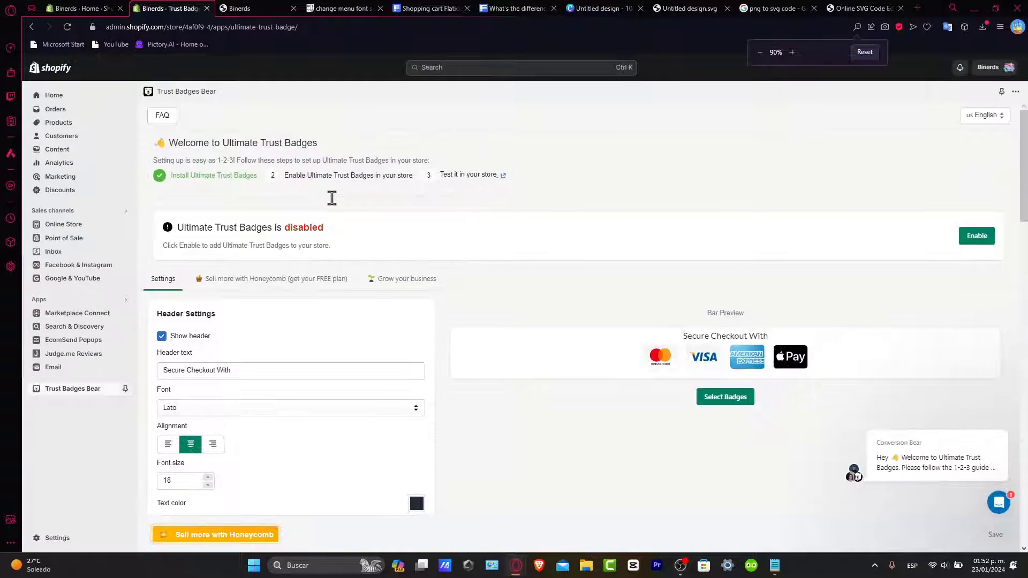
scroll(332, 203, "up", 1)
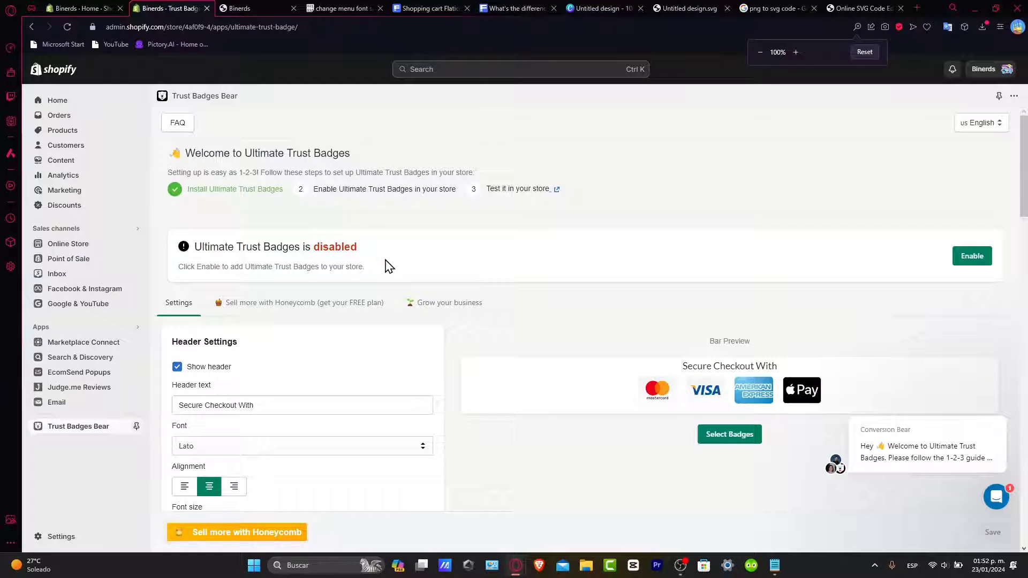
scroll(388, 266, "down", 3)
scroll(387, 266, "up", 3)
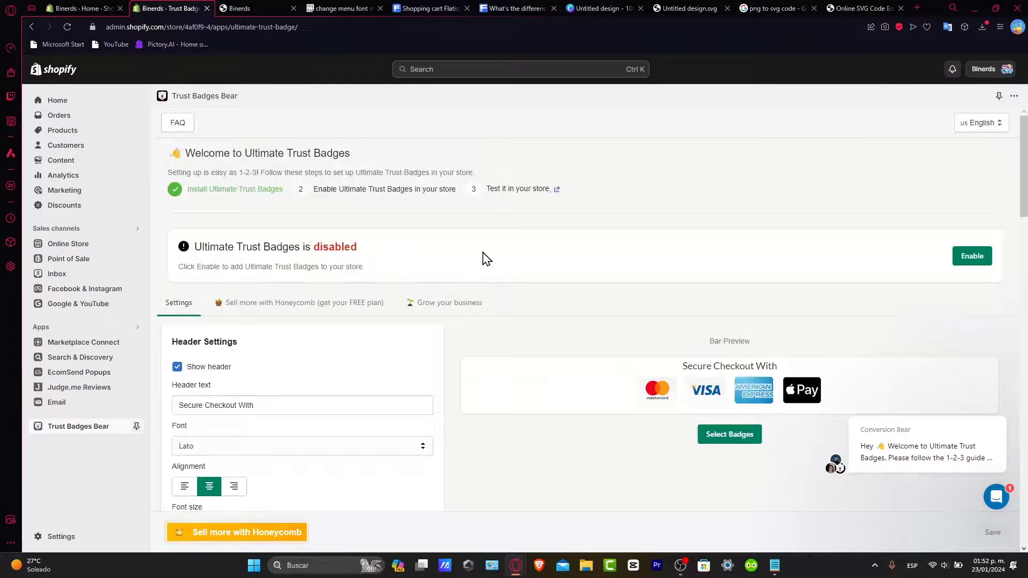
left_click_drag(227, 246, 370, 251)
left_click(425, 274)
left_click(971, 257)
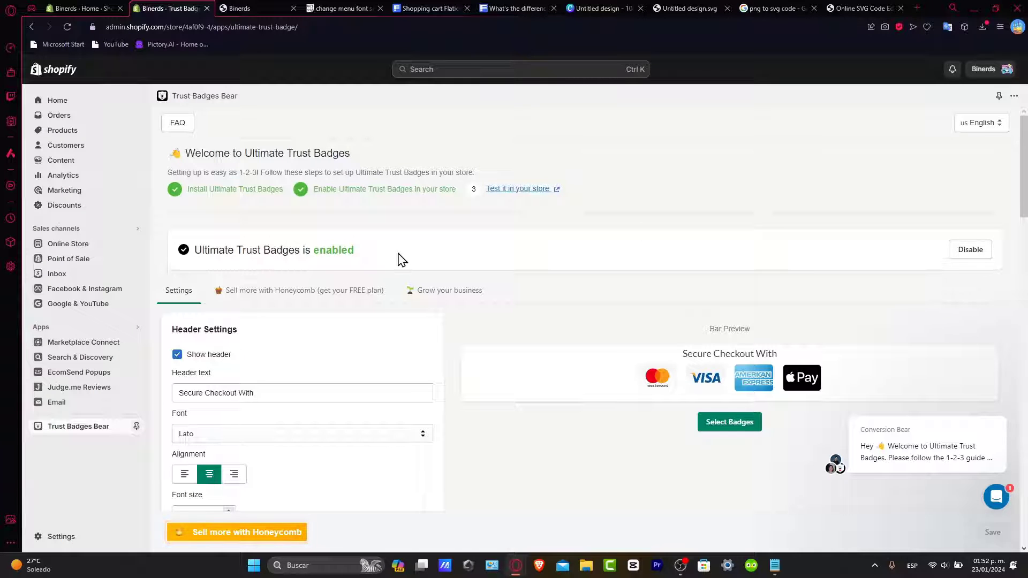
scroll(402, 260, "down", 3)
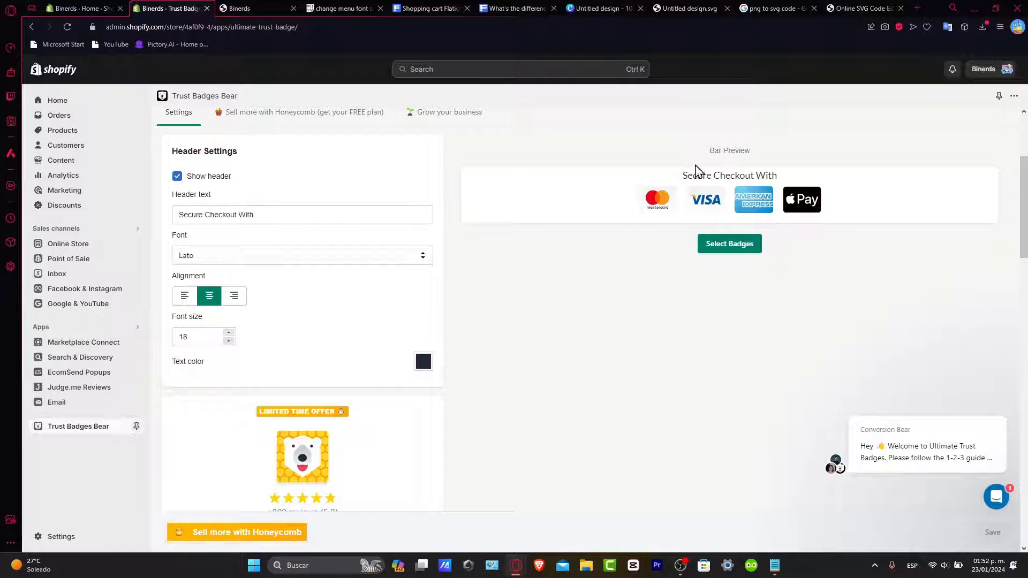
- Add the Secure Checkout, SSL Secure and Expert Advice badges to the trust bar and save
left_click(721, 249)
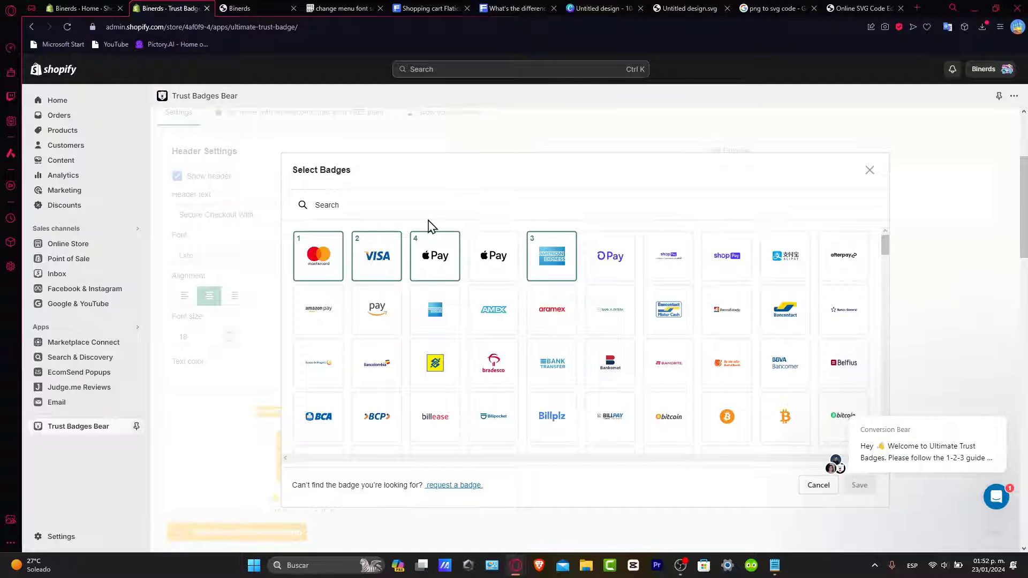
scroll(660, 298, "down", 3)
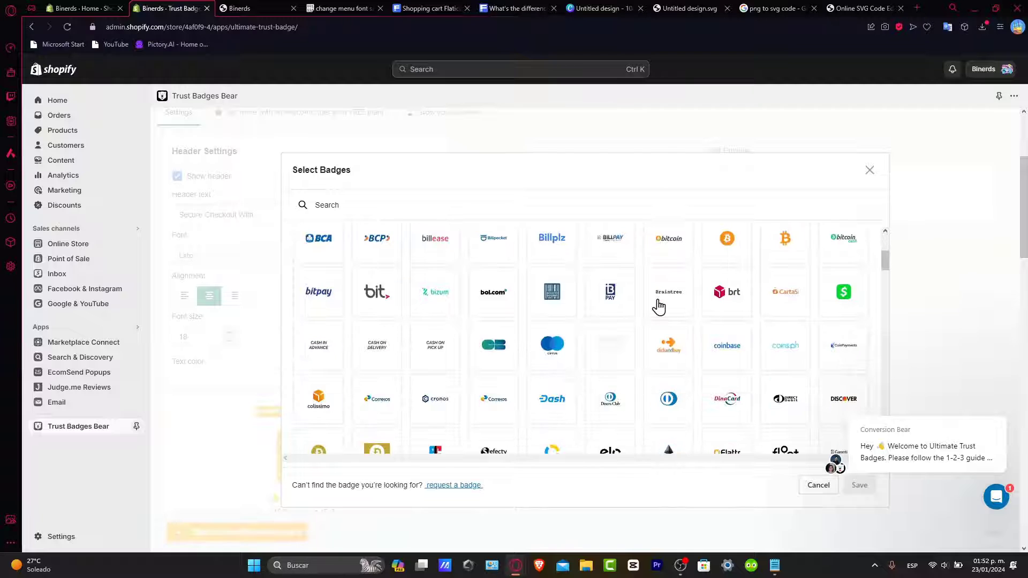
scroll(659, 309, "down", 15)
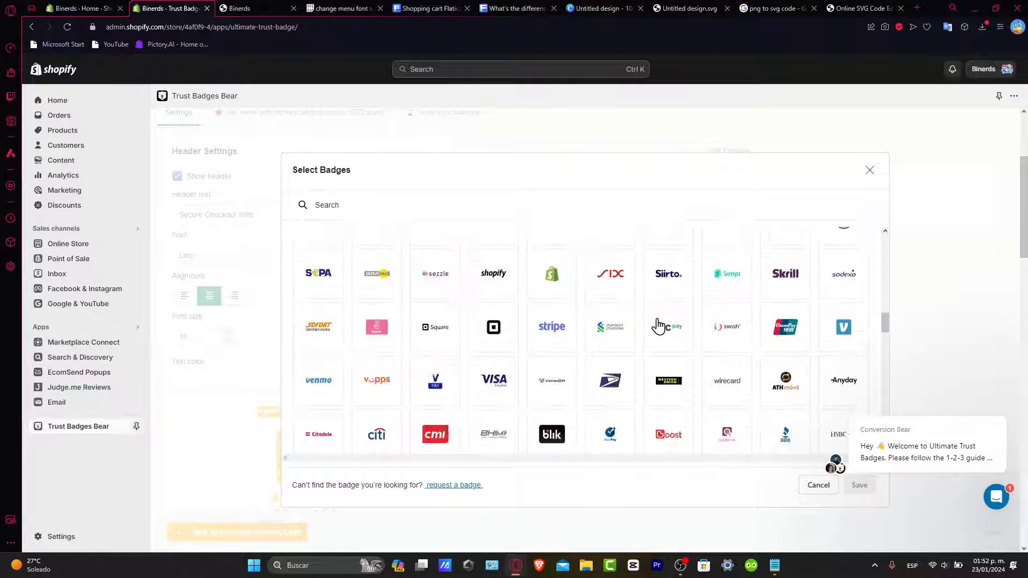
scroll(658, 326, "up", 5)
scroll(515, 384, "up", 12)
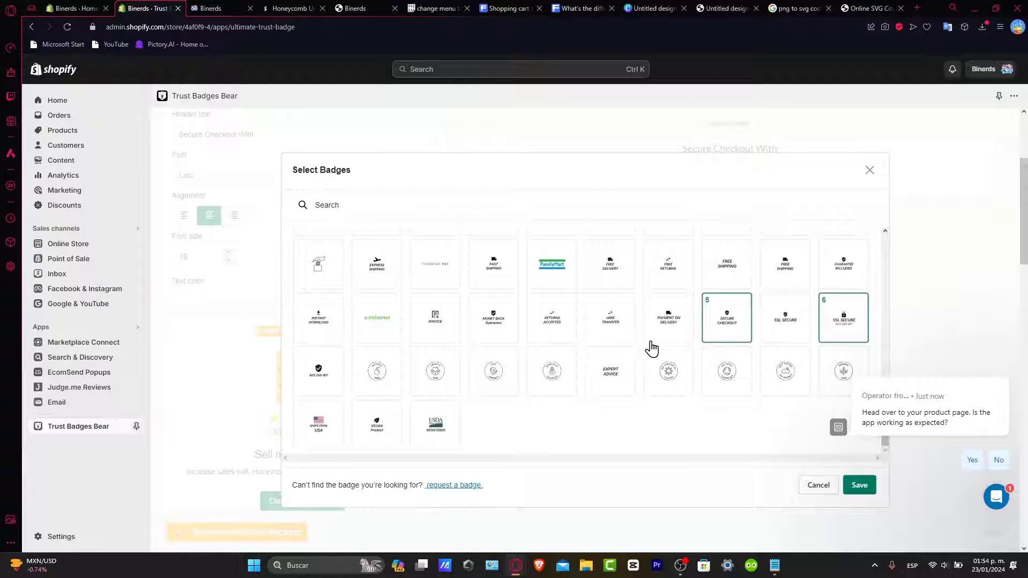
left_click(615, 386)
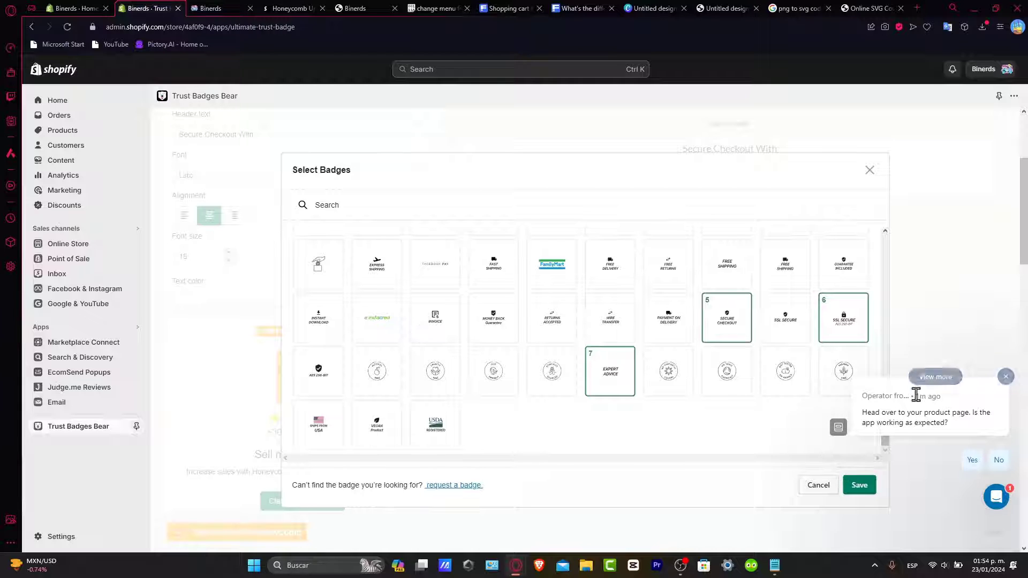
left_click(1006, 376)
left_click(867, 487)
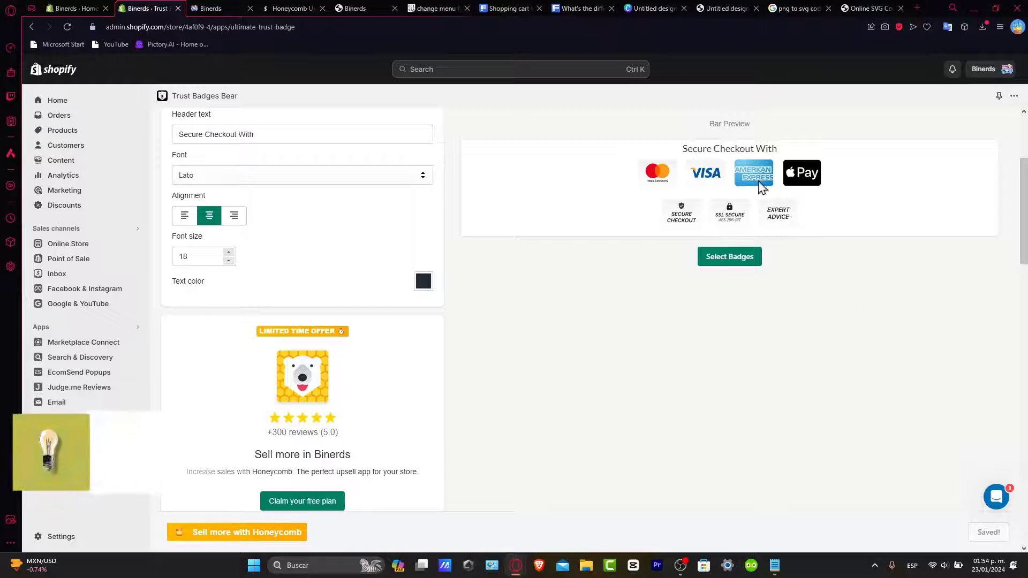
- Try a light blue badge colour and toggle custom badge margins, leaving margins off
scroll(838, 211, "down", 12)
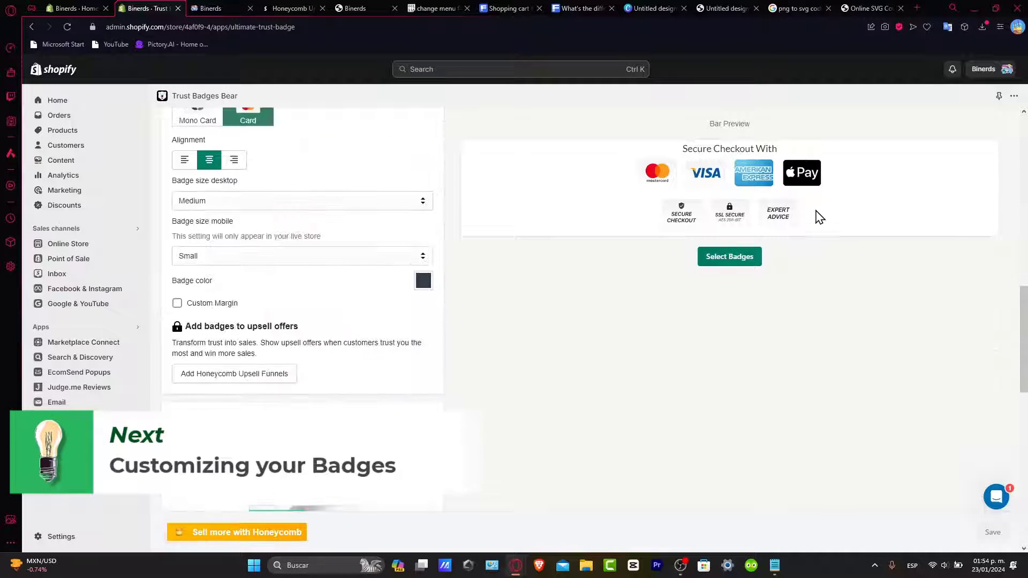
scroll(798, 217, "up", 3)
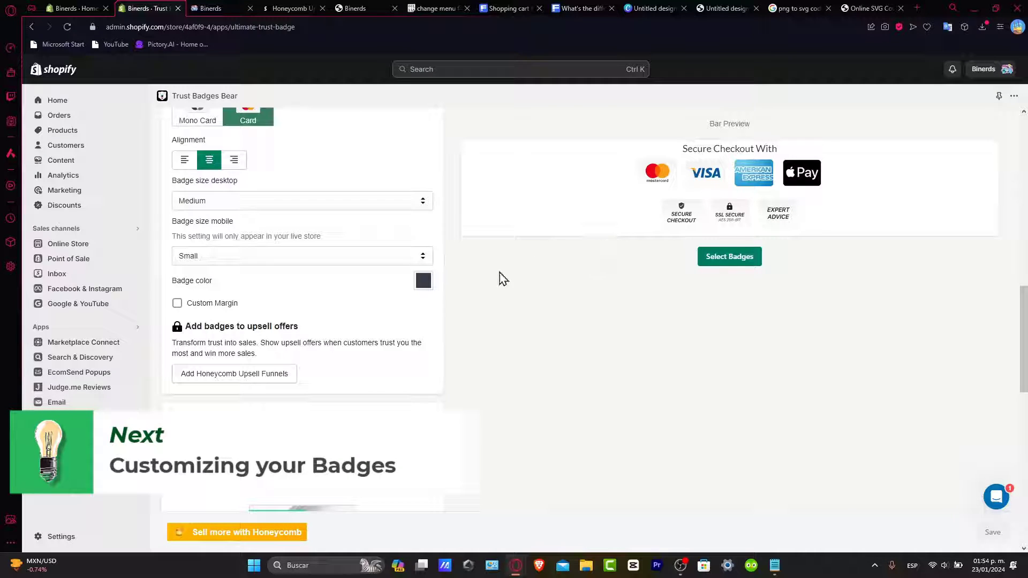
left_click(423, 281)
left_click_drag(482, 306, 504, 270)
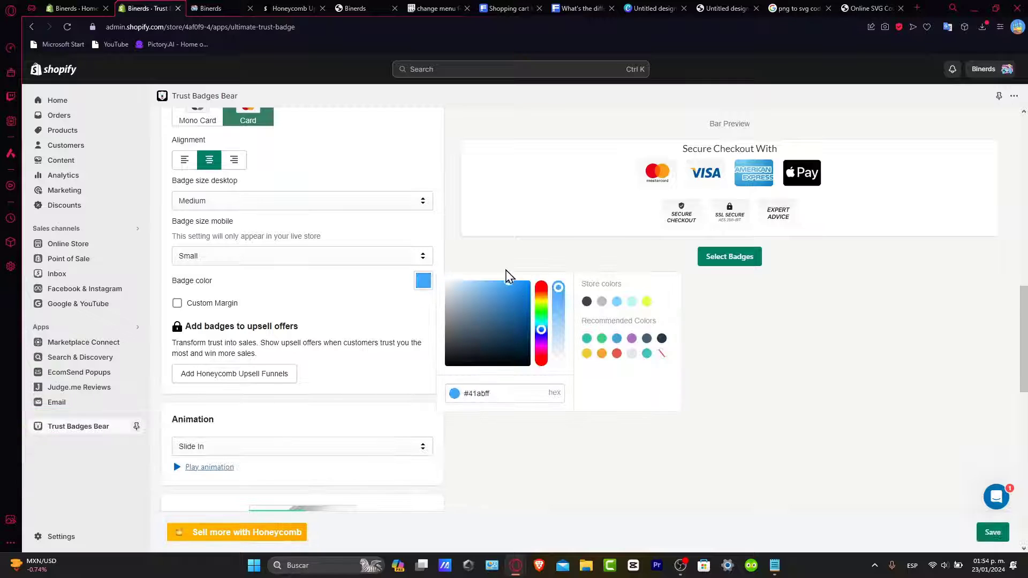
left_click(528, 243)
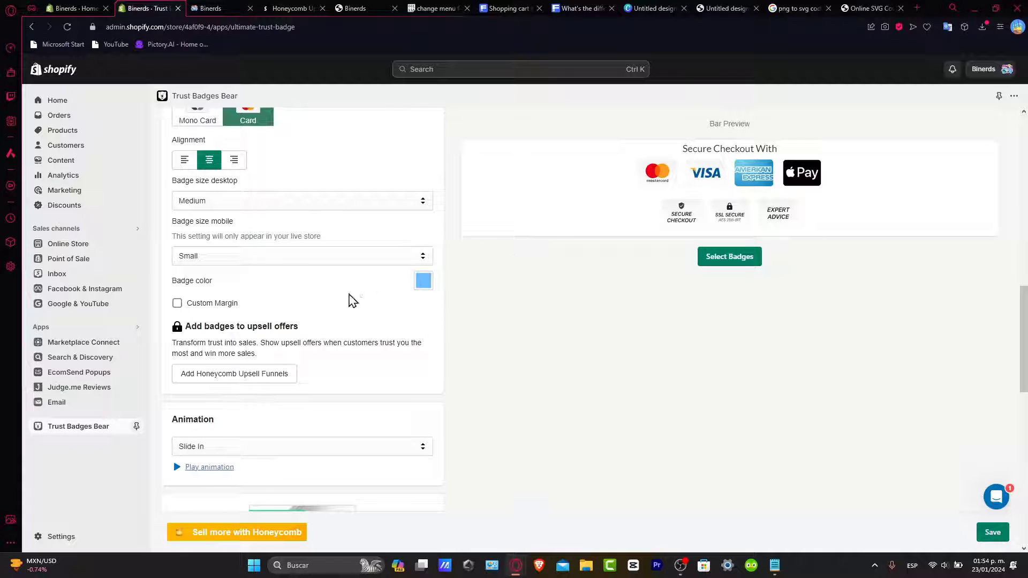
left_click(225, 303)
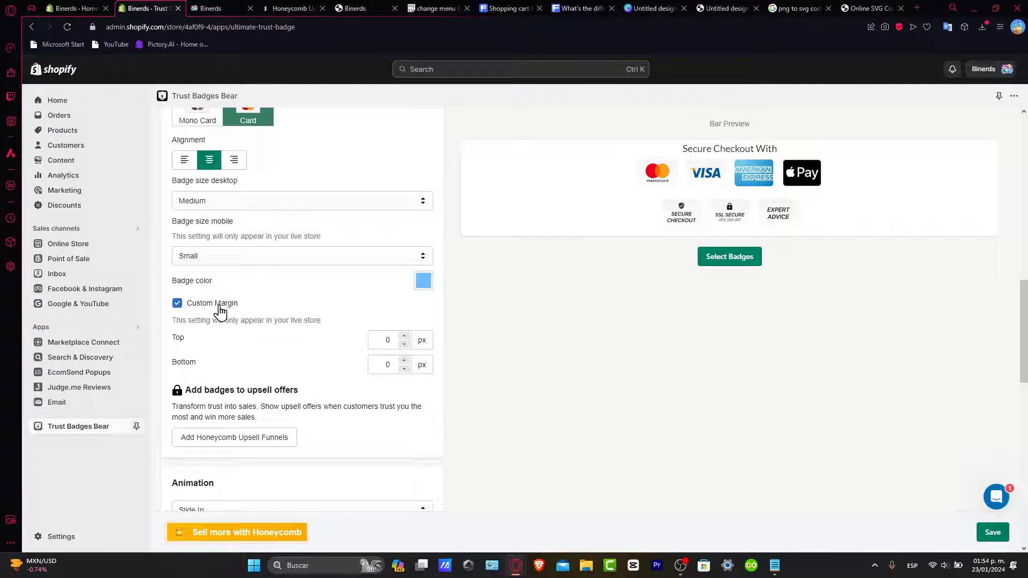
left_click(216, 304)
scroll(281, 204, "up", 3)
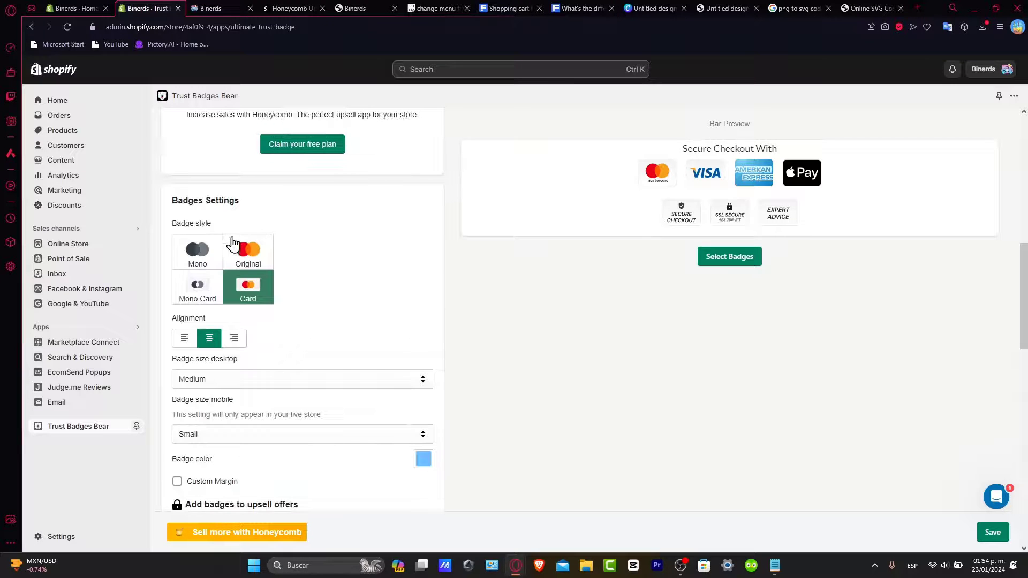
- Compare the Original, Card and Mono Card styles, settling on the plain Mono style
left_click(252, 252)
left_click(246, 287)
left_click(257, 263)
left_click(265, 298)
left_click(256, 261)
left_click(199, 263)
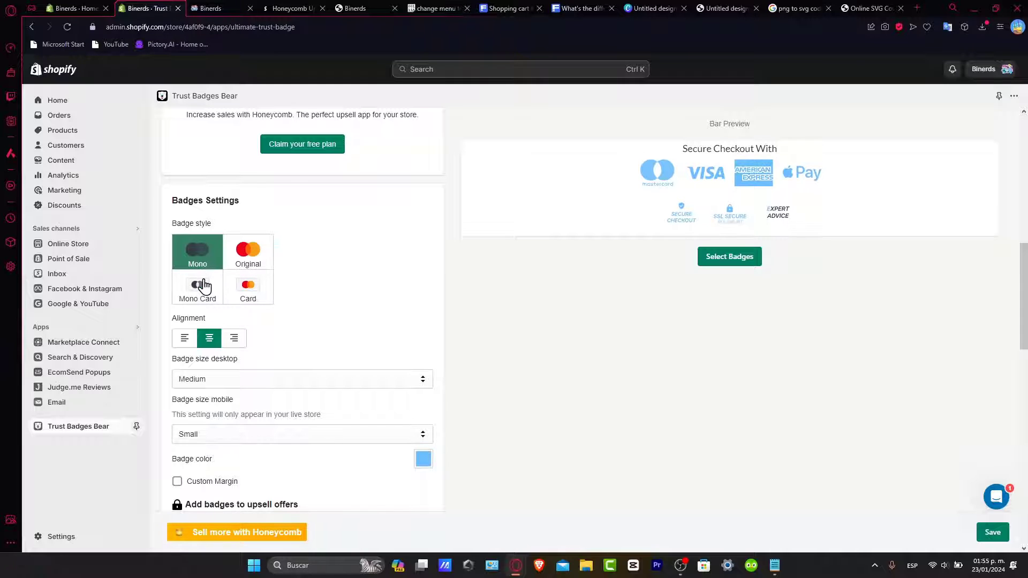
left_click(203, 288)
left_click(196, 256)
- Change the badge colour to purple in the colour picker
left_click(424, 460)
left_click(541, 516)
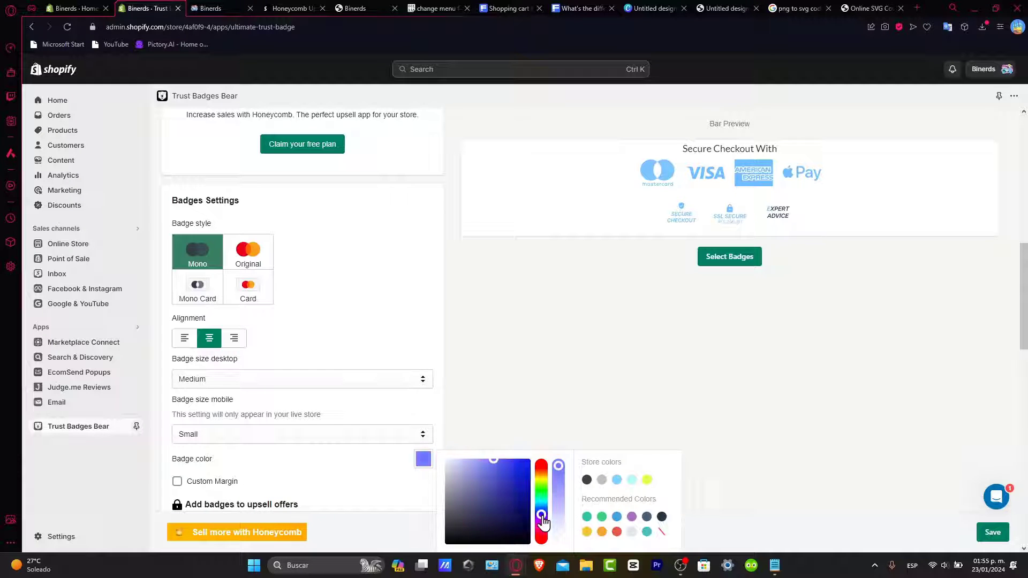
left_click_drag(543, 522, 544, 523)
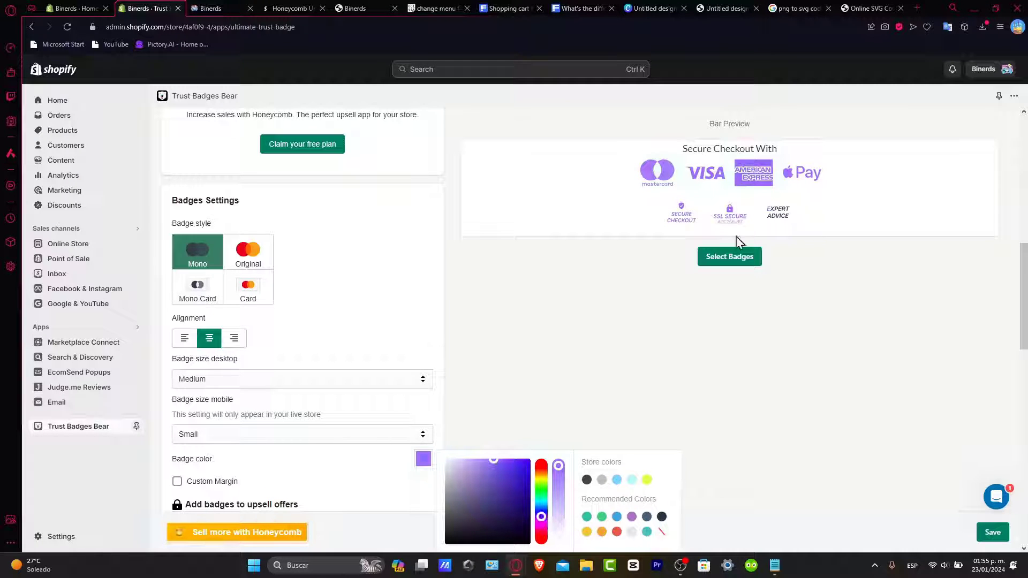
left_click(555, 369)
scroll(342, 313, "down", 3)
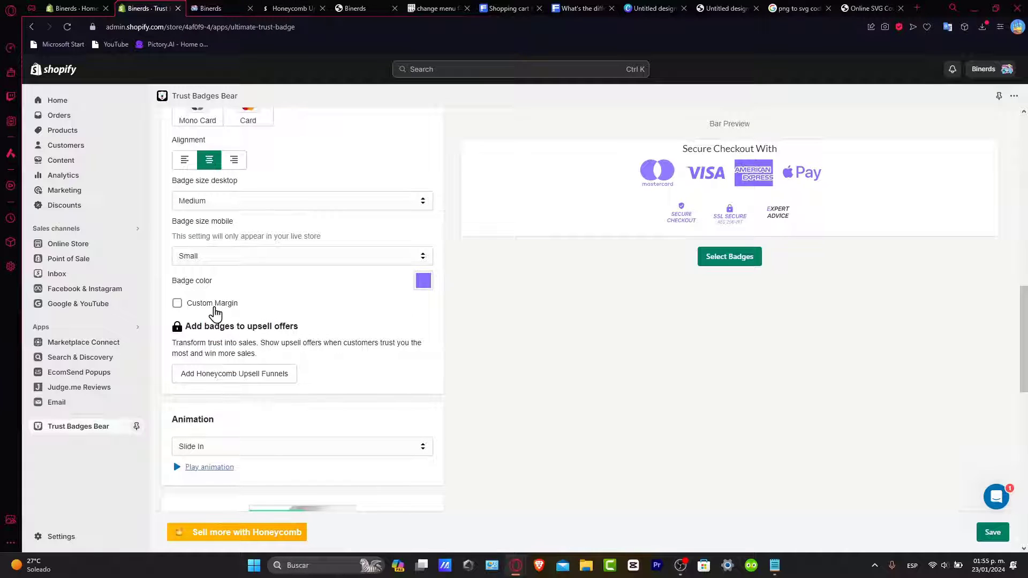
- Set the badge animation to Pop and preview it
scroll(328, 391, "down", 3)
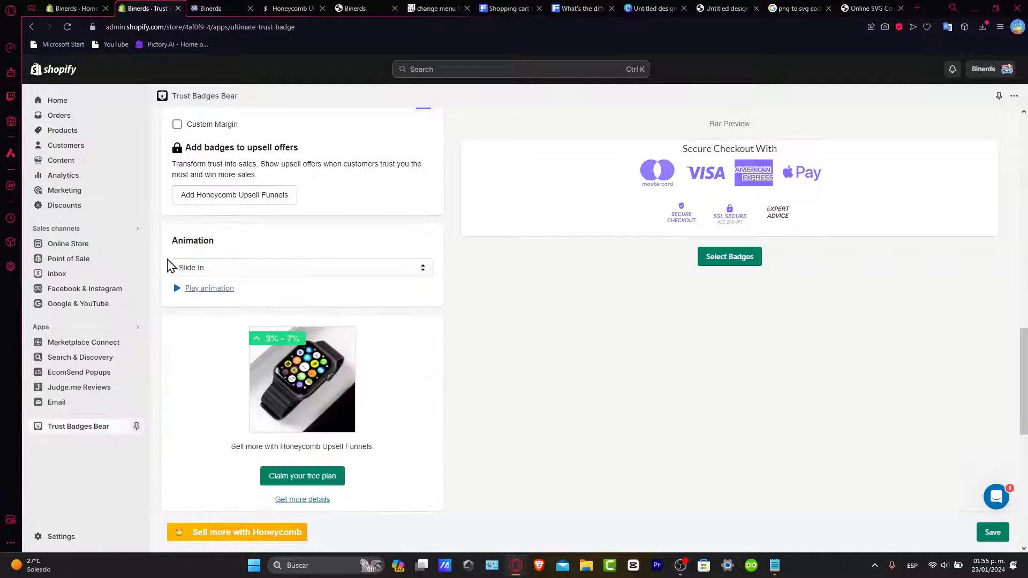
left_click(177, 289)
left_click(235, 273)
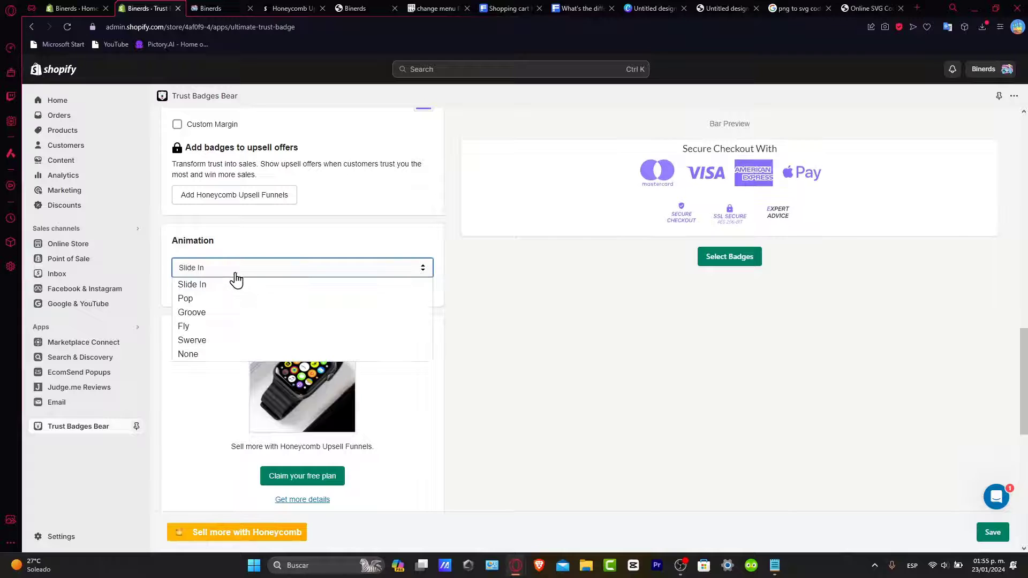
scroll(223, 327, "up", 3)
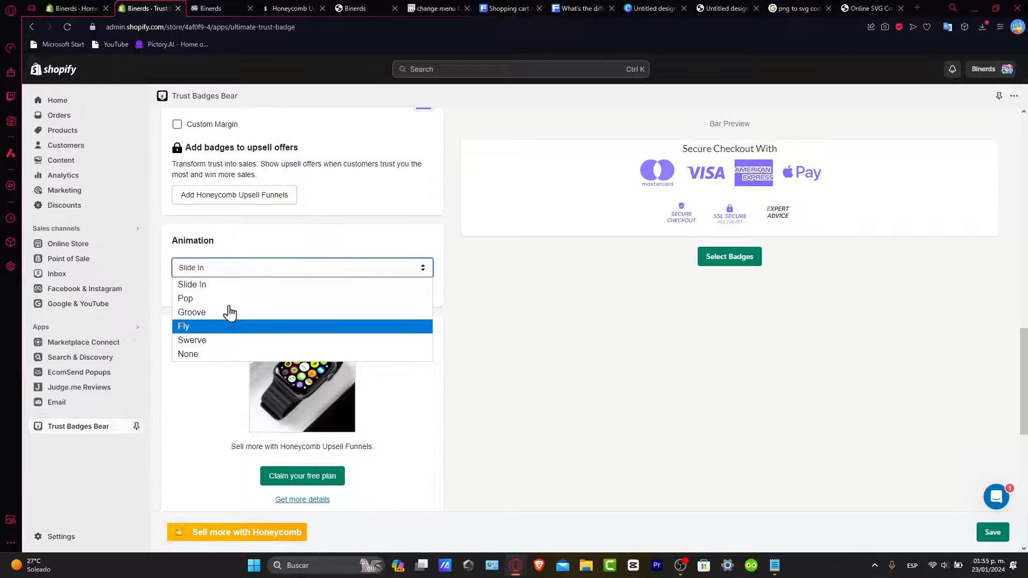
left_click(225, 298)
left_click(206, 290)
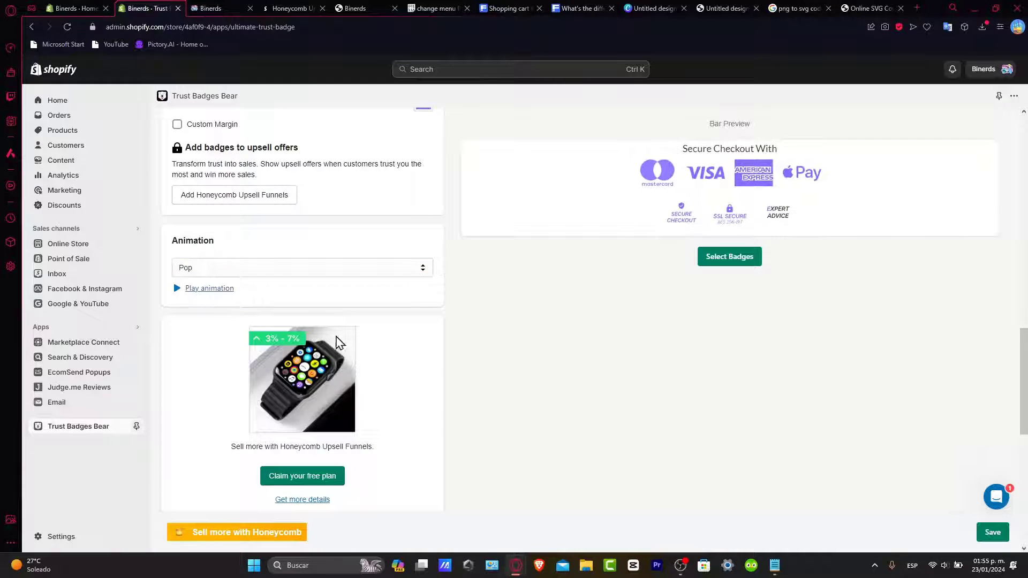
- Copy the Bar Placement code snippet to the clipboard
scroll(374, 388, "down", 3)
scroll(358, 383, "down", 3)
left_click(191, 311)
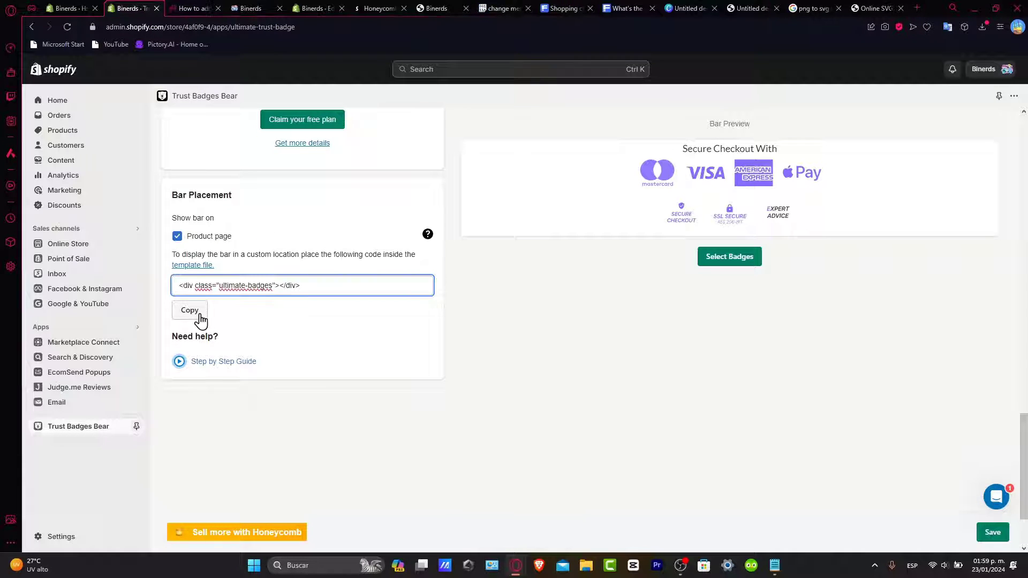
left_click(191, 312)
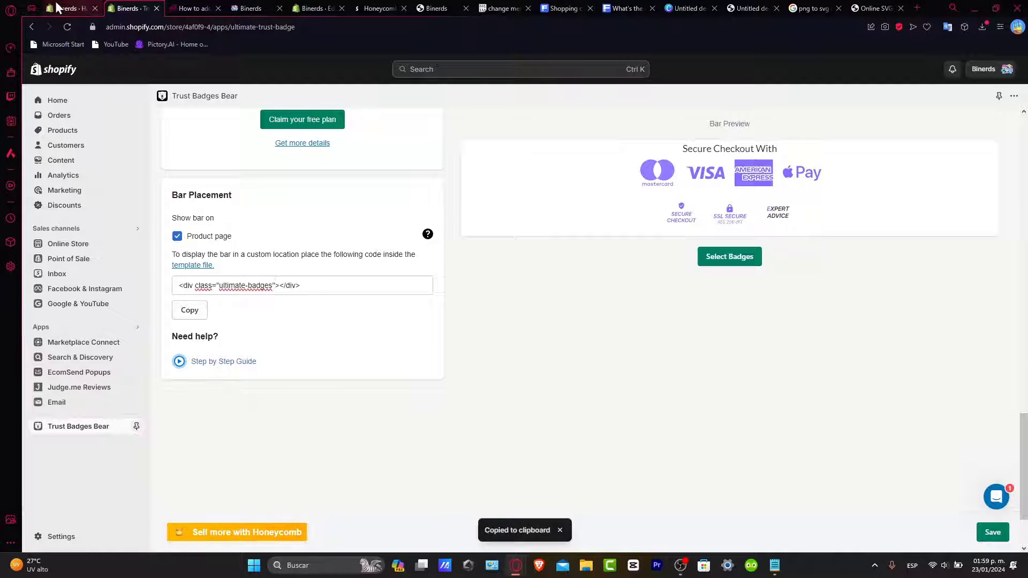
- Open the online store's theme in the theme editor from the Home dashboard
left_click(89, 7)
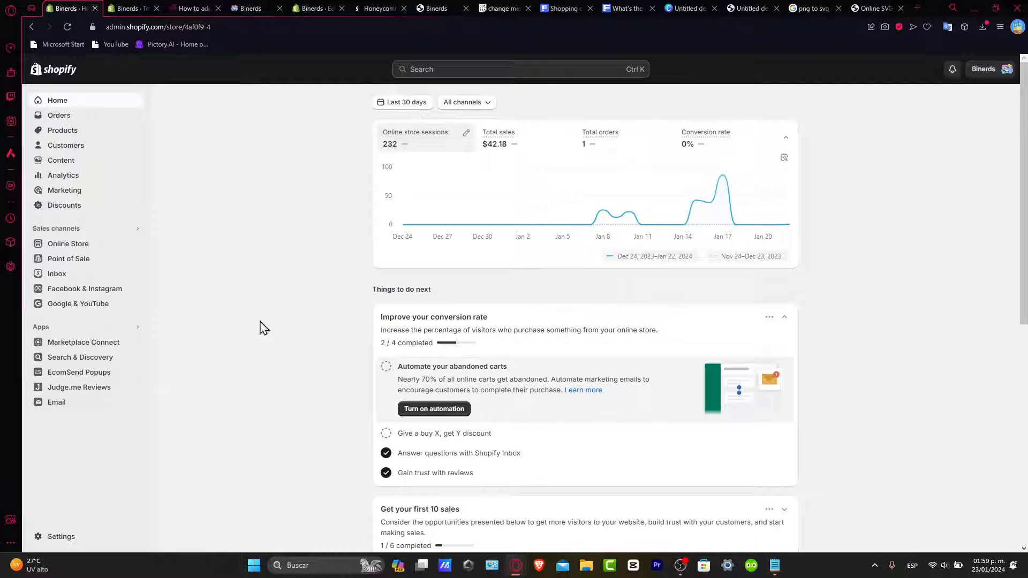
left_click(83, 245)
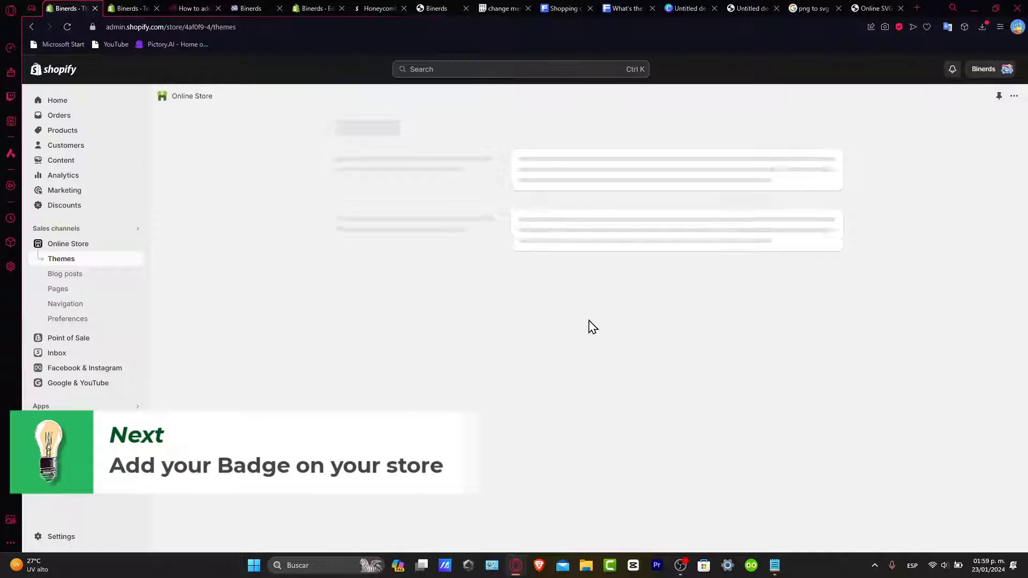
scroll(664, 348, "down", 3)
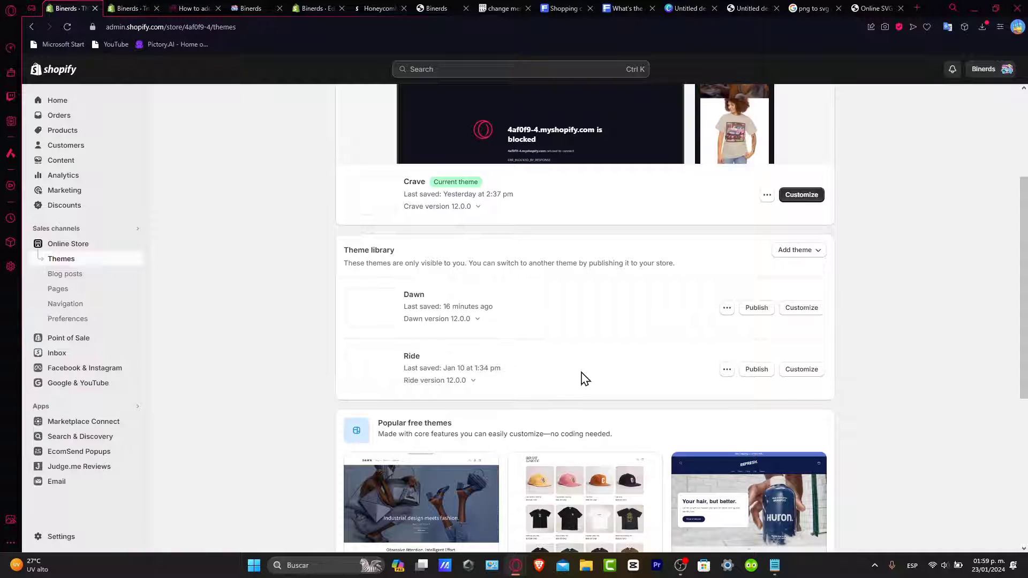
scroll(581, 379, "up", 3)
scroll(581, 379, "down", 3)
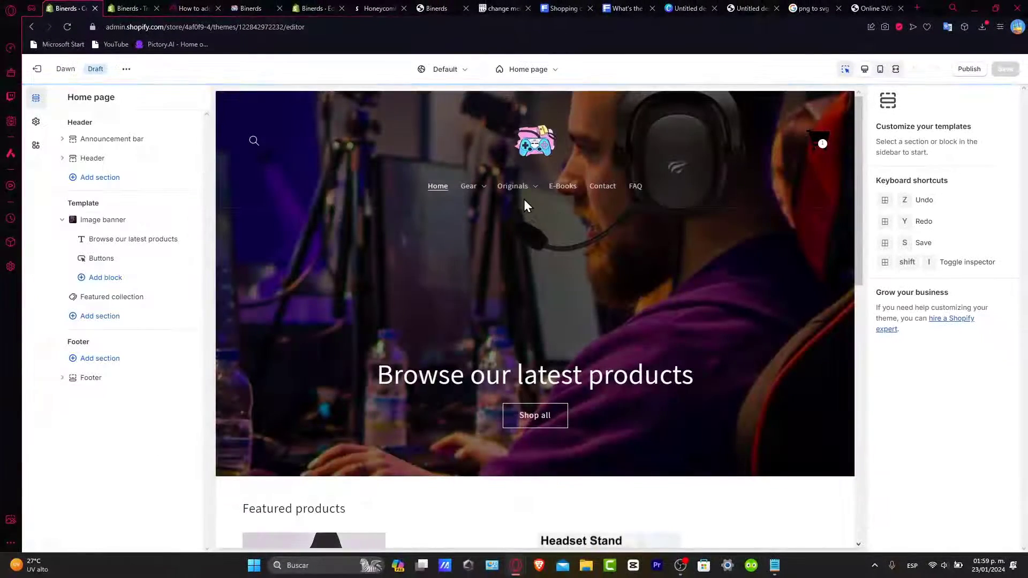
left_click(524, 196)
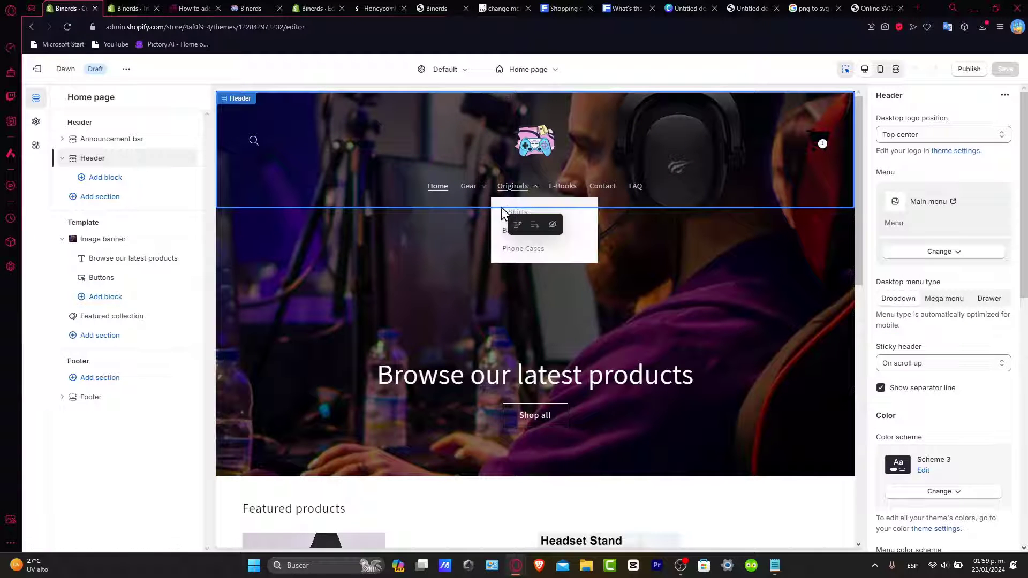
- Preview the T-Shirts collection and load the Link Drawing T-shirt's Default product template
left_click(506, 213)
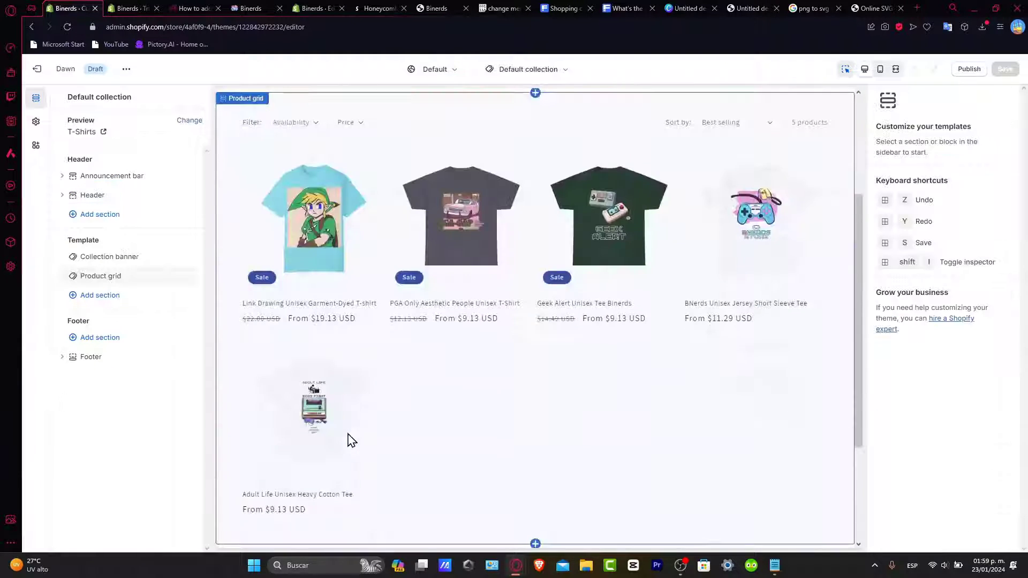
left_click(337, 301)
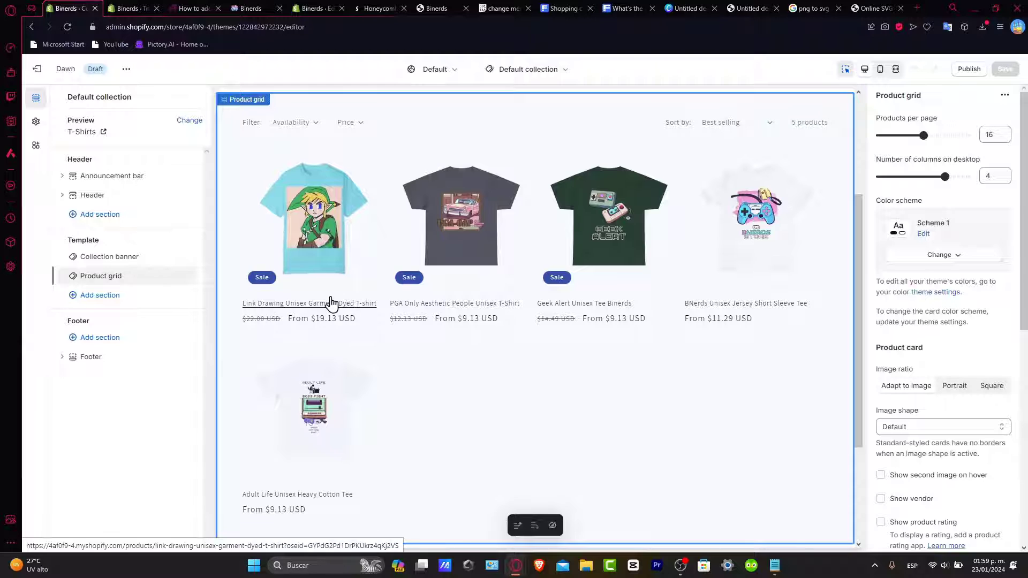
scroll(591, 347, "down", 5)
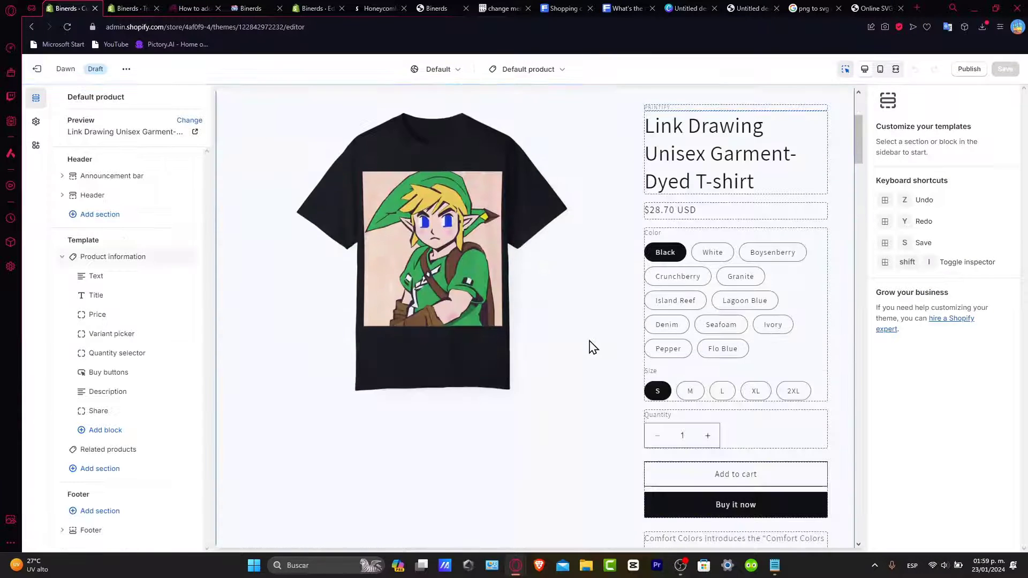
scroll(714, 391, "down", 10)
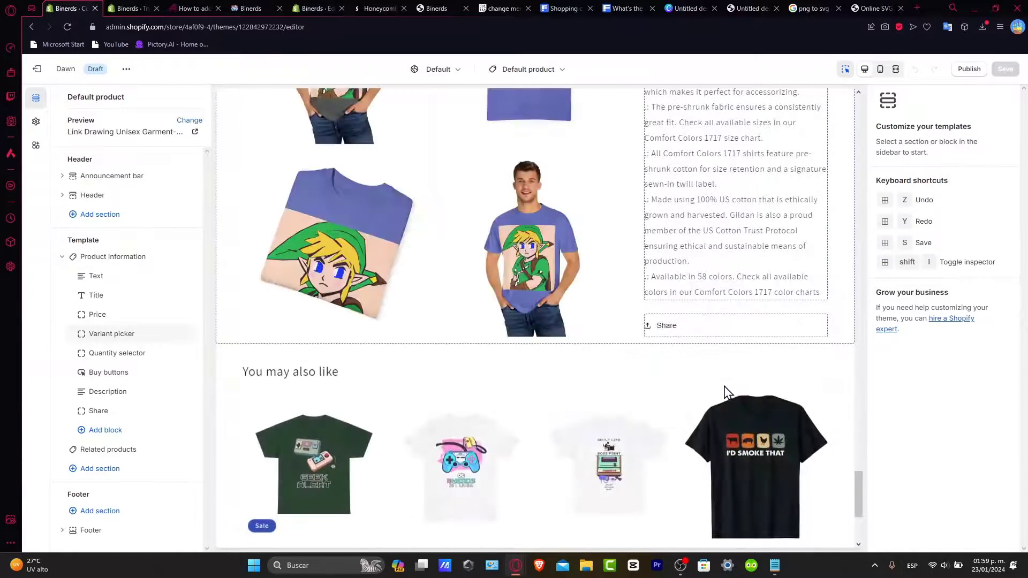
scroll(727, 393, "up", 15)
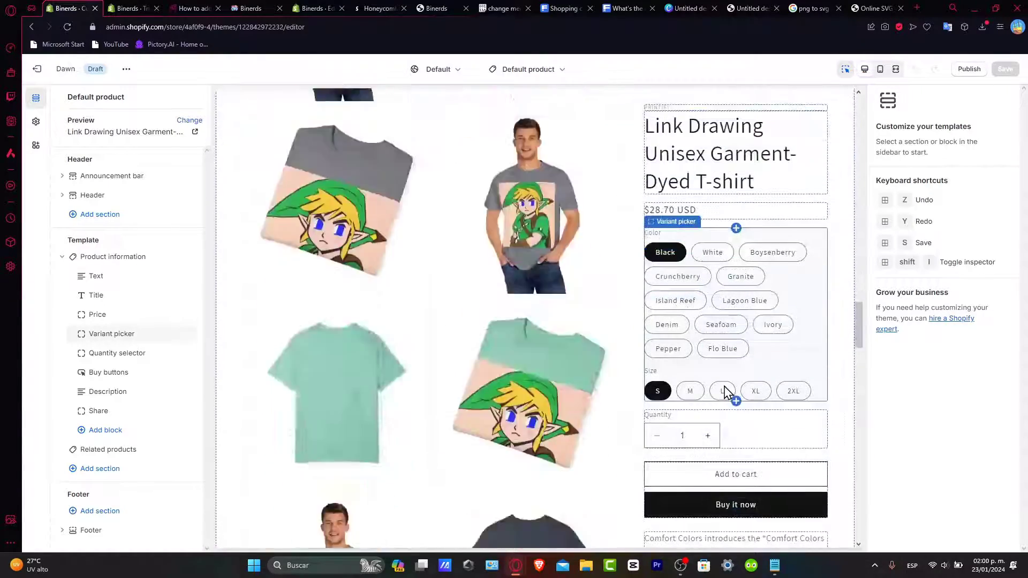
scroll(727, 394, "down", 10)
scroll(580, 370, "up", 3)
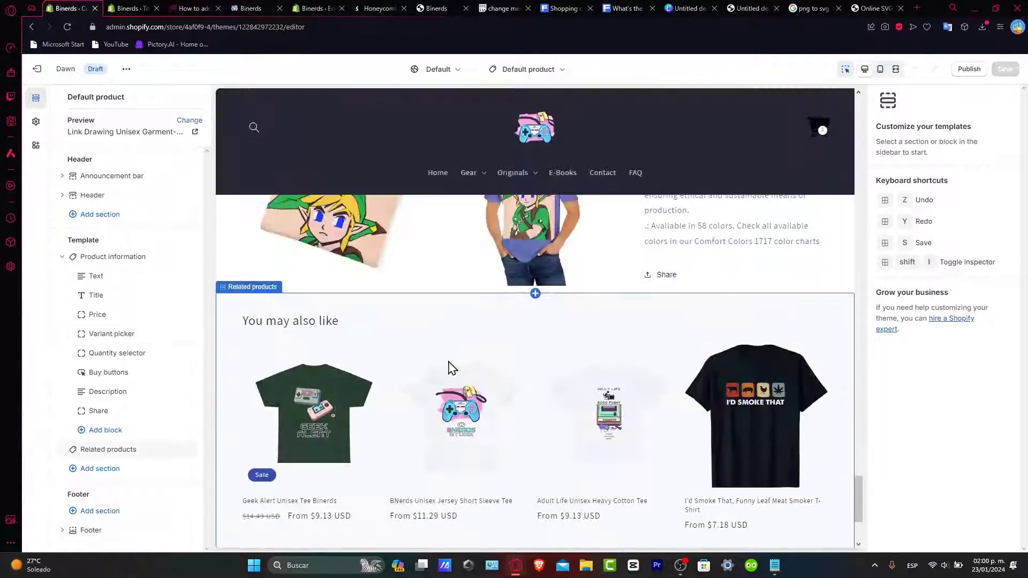
- Add a Custom Liquid block under Share and the Trust Badge Widget app block
left_click(107, 430)
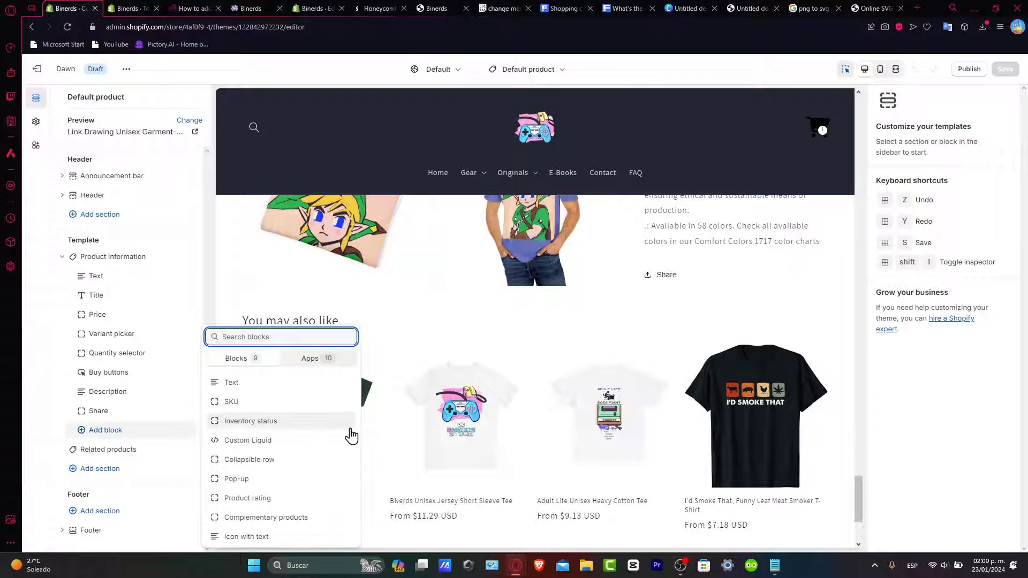
left_click(316, 448)
left_click(99, 485)
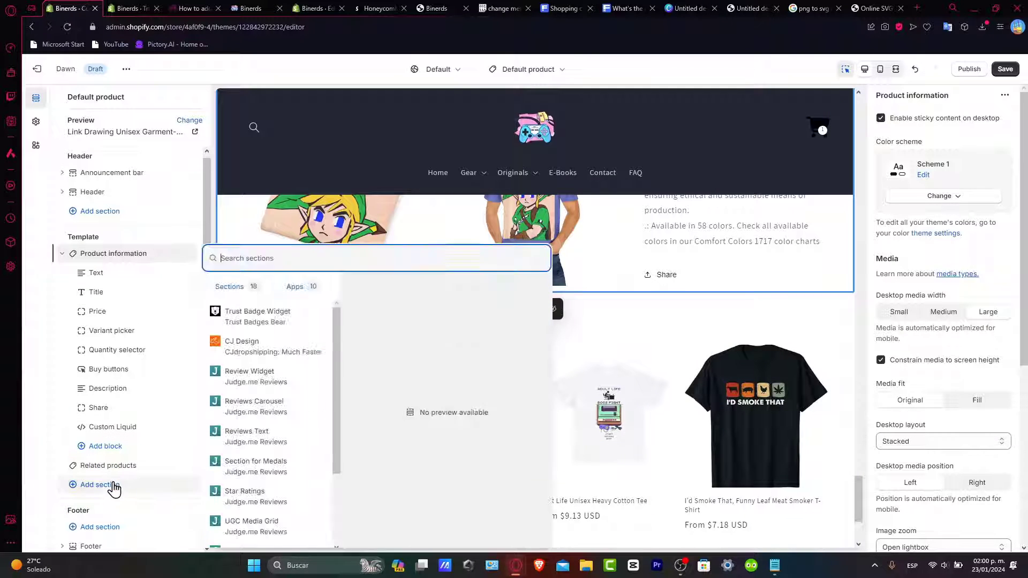
left_click(271, 321)
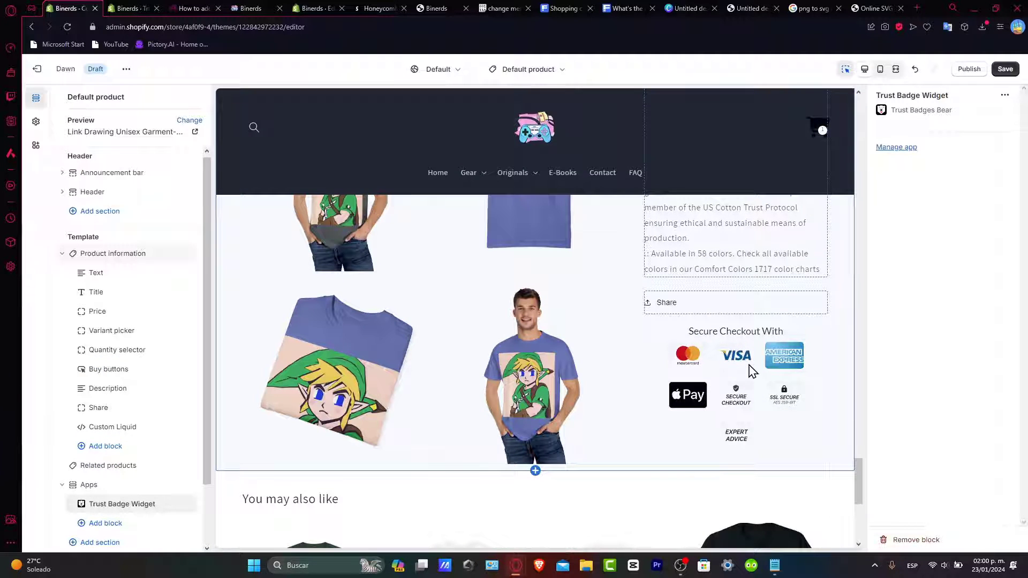
- In Trust Badges Bear, set both desktop and mobile badge sizes to Extra Small
left_click(148, 7)
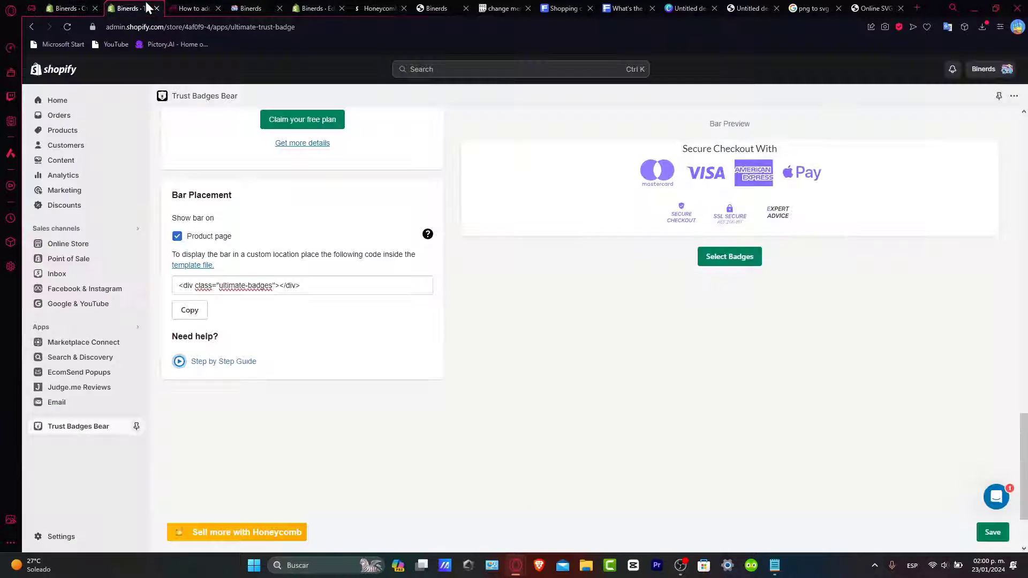
scroll(275, 317, "up", 10)
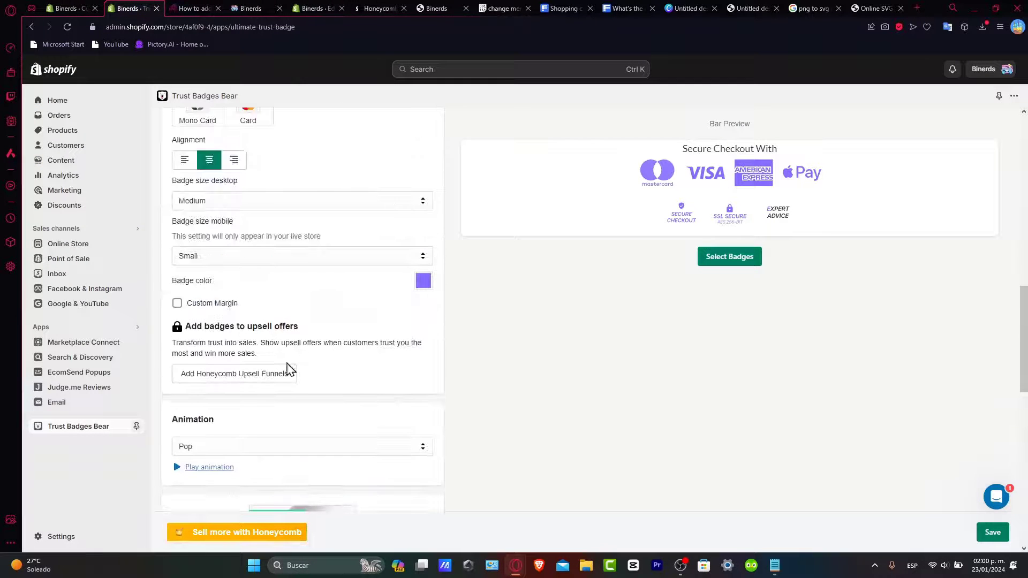
scroll(300, 347, "up", 3)
left_click(247, 382)
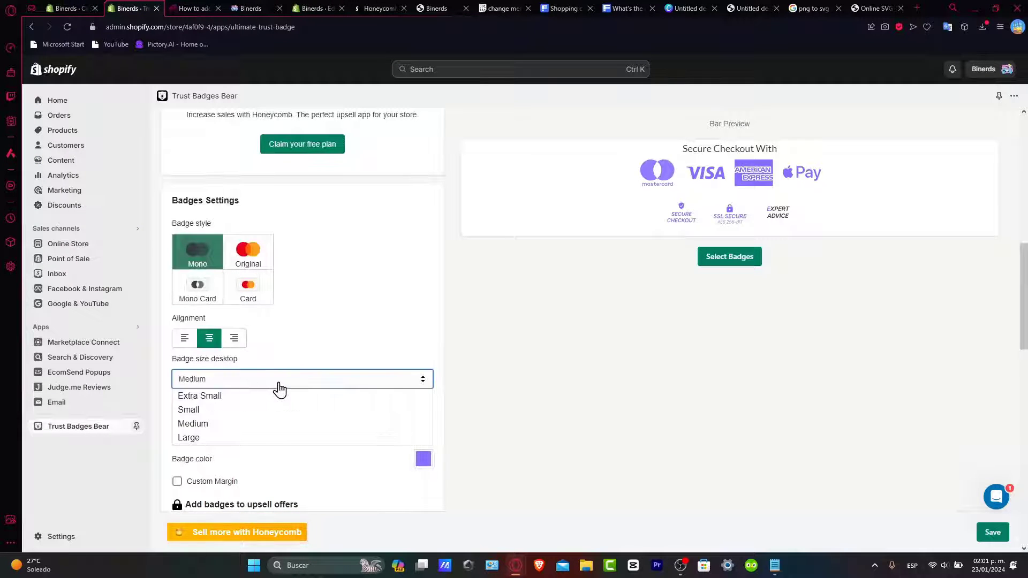
left_click(257, 410)
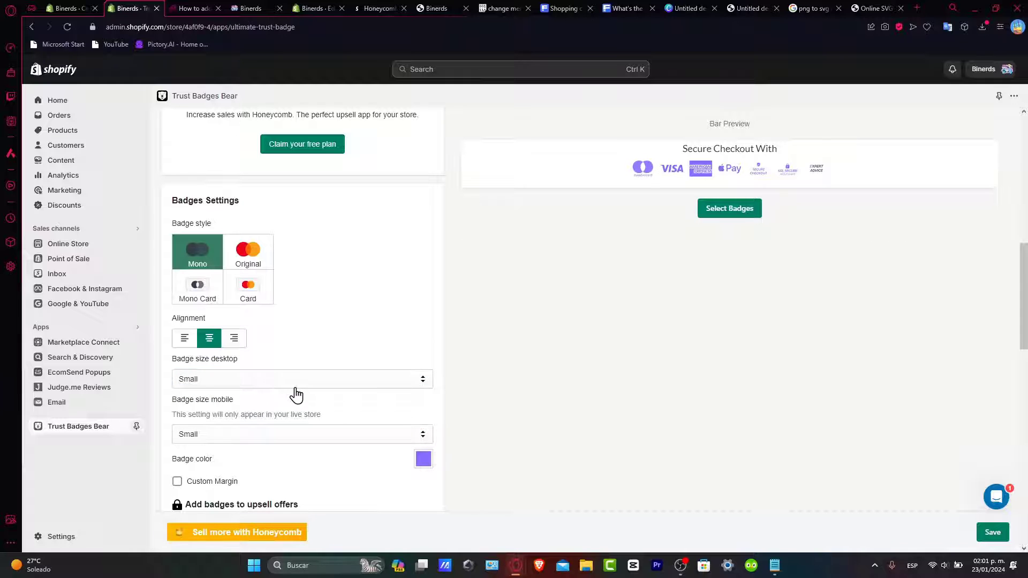
left_click(295, 386)
left_click(256, 398)
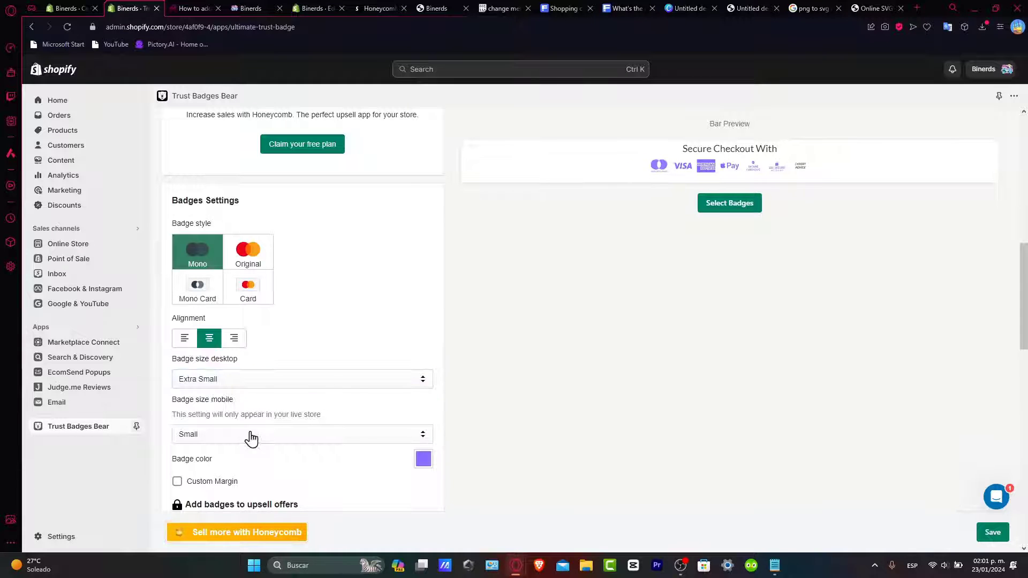
left_click(219, 442)
left_click(230, 451)
key("ctrl+shift+Tab")
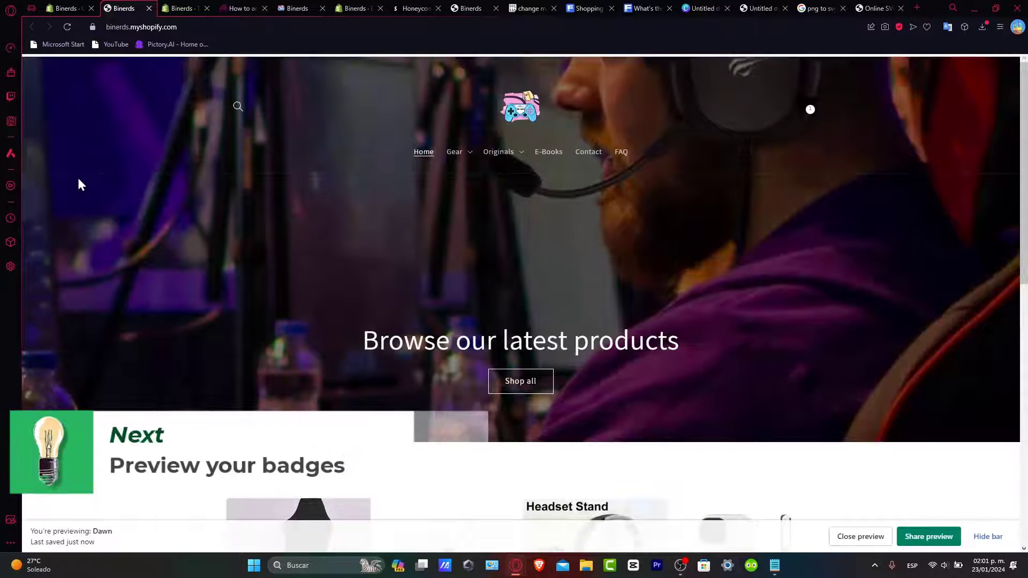
- Go to Originals > T-Shirts in the preview and open the Link Drawing T-shirt to view its badge row
scroll(361, 192, "down", 6)
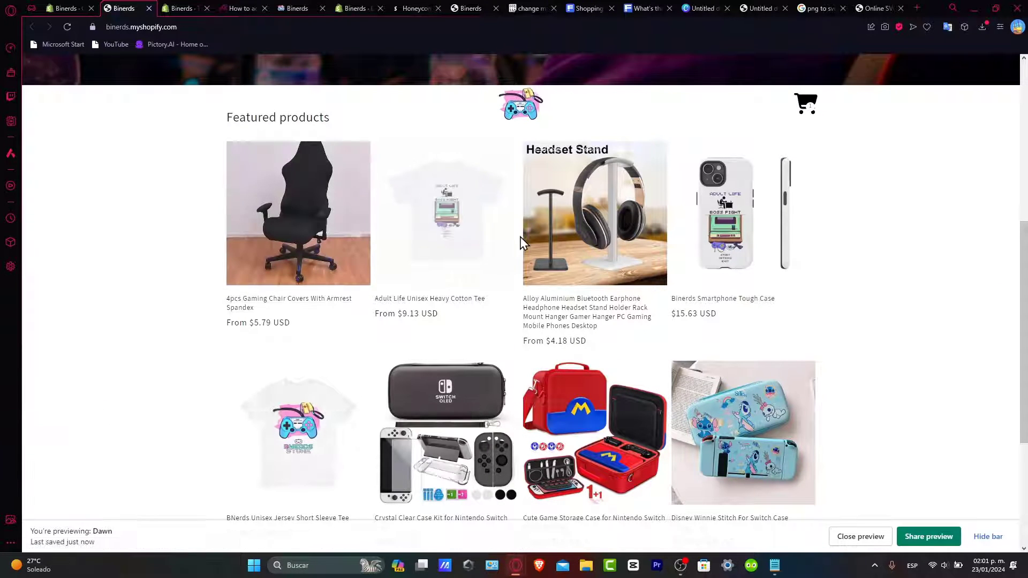
scroll(522, 243, "down", 3)
scroll(520, 237, "up", 15)
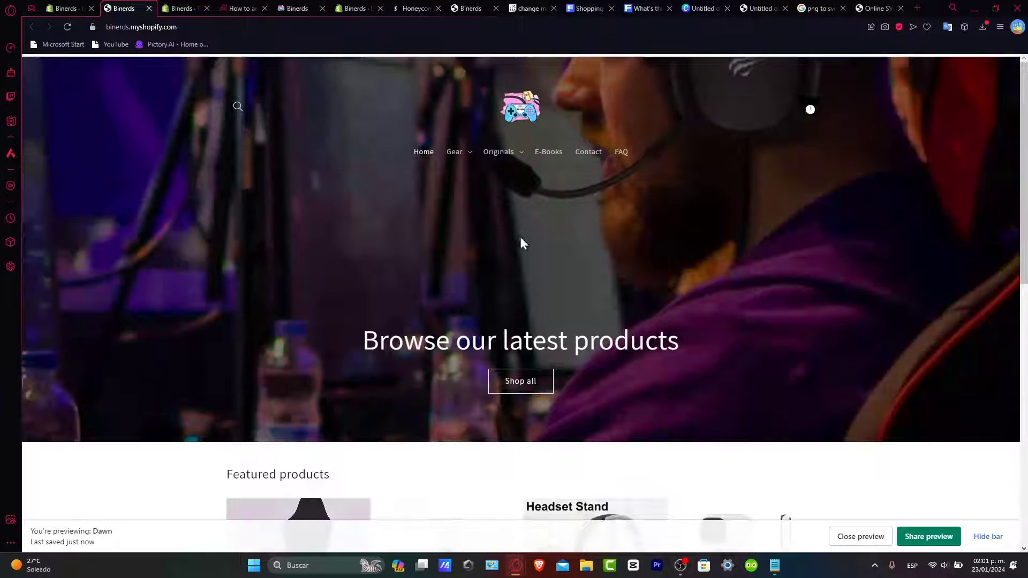
left_click(522, 159)
left_click(506, 182)
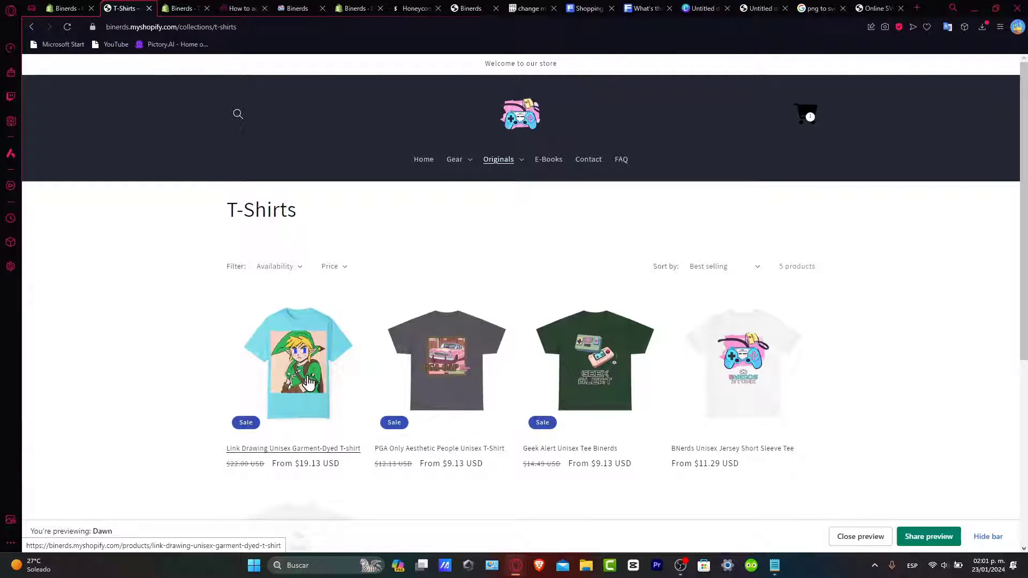
left_click(308, 383)
scroll(879, 341, "down", 5)
scroll(879, 342, "down", 10)
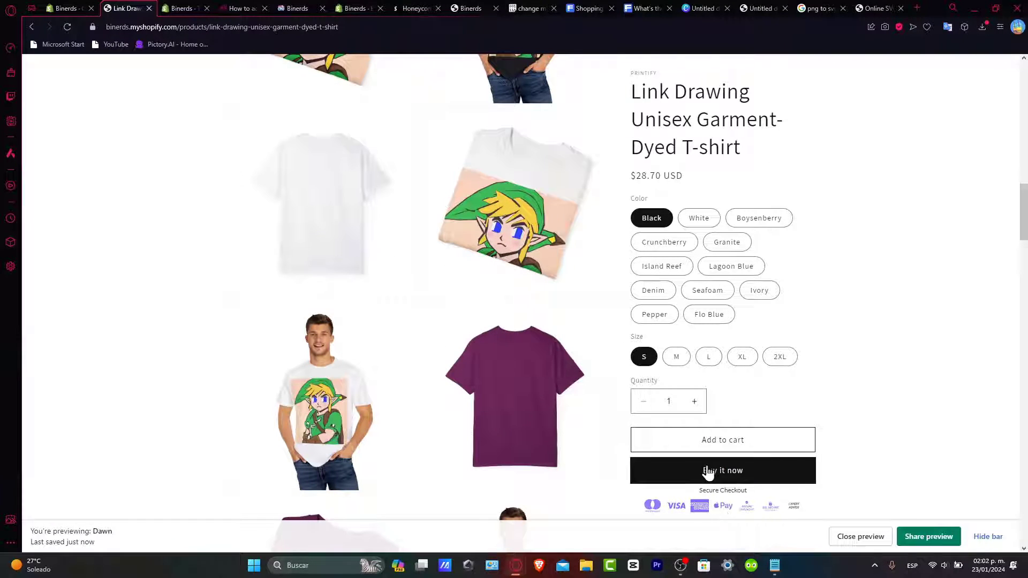
scroll(950, 482, "down", 10)
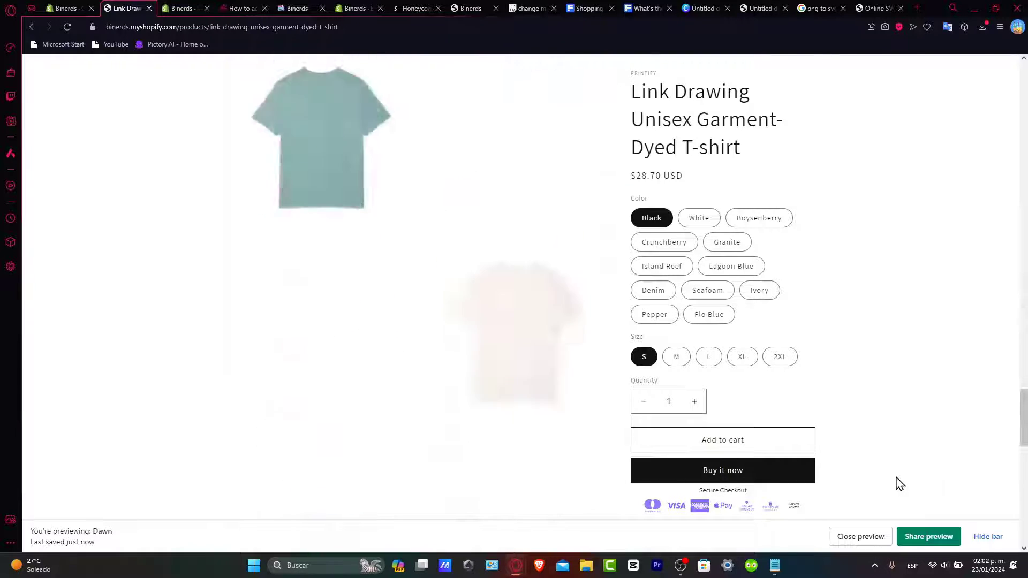
scroll(893, 483, "up", 10)
scroll(891, 483, "down", 3)
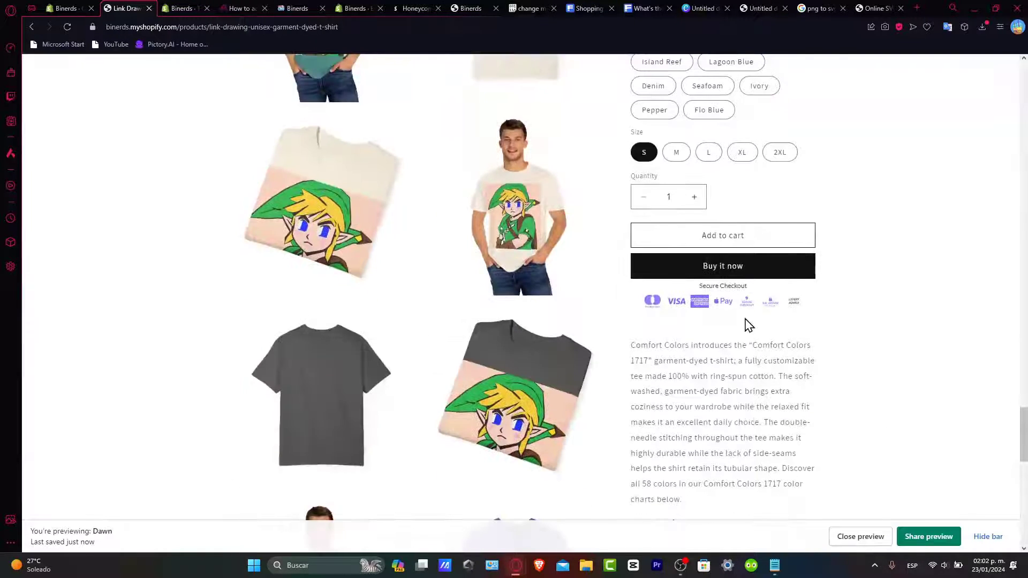